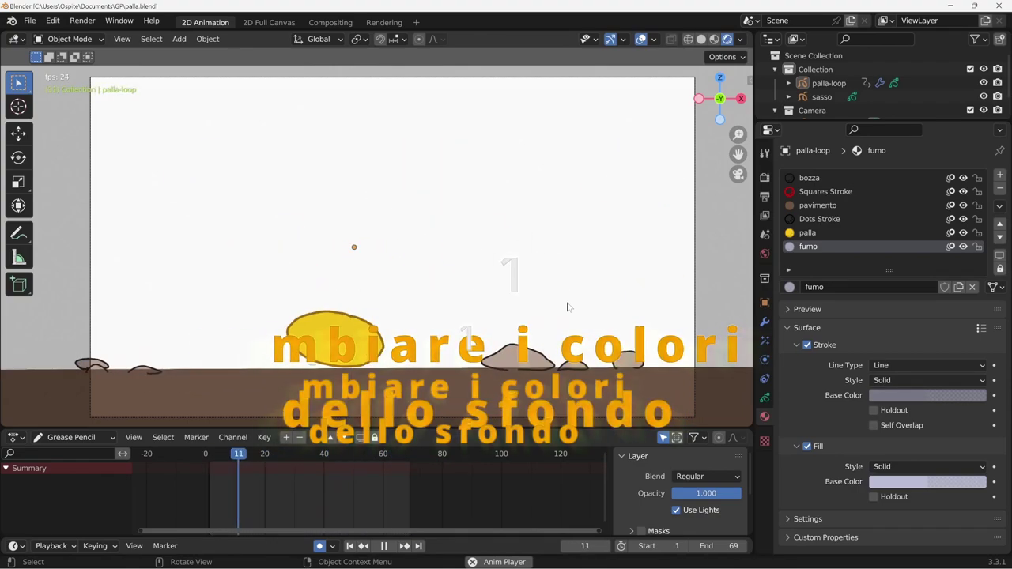
# Stop the ball animation, select sasso, and show the white World background through the camera view
pyautogui.press('space')
pyautogui.moveTo(567, 307)
pyautogui.mouseDown(button='middle')
pyautogui.moveTo(493, 309)
pyautogui.moveTo(462, 277)
pyautogui.mouseUp(button='middle')
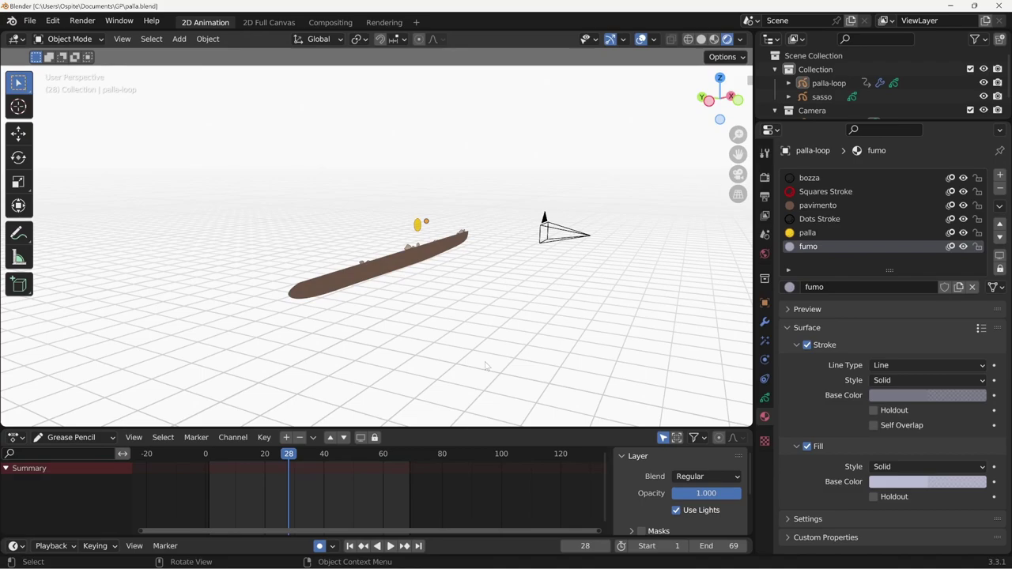
pyautogui.click(822, 97)
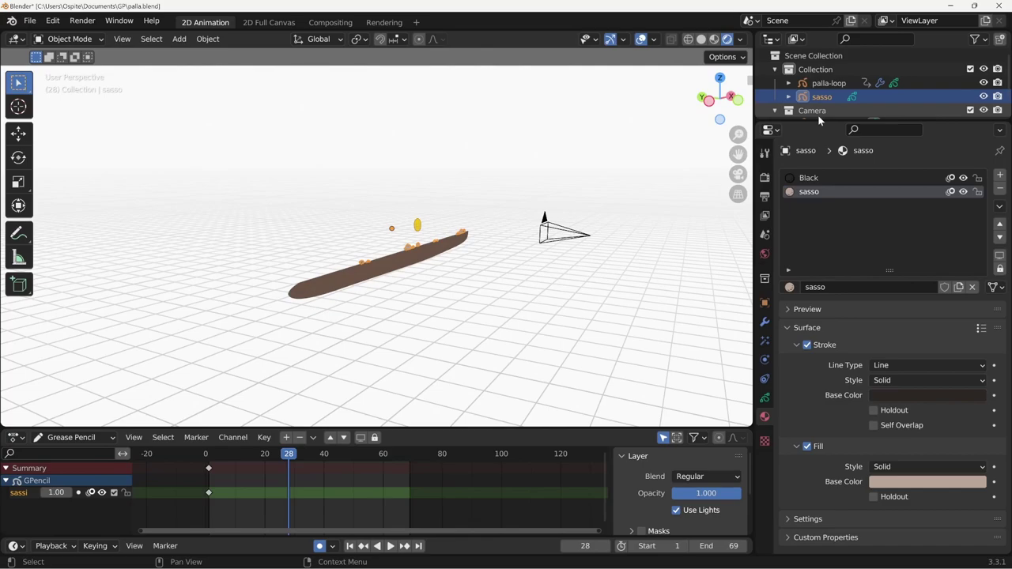
pyautogui.moveTo(553, 348); pyautogui.dragTo(497, 360, button='middle')
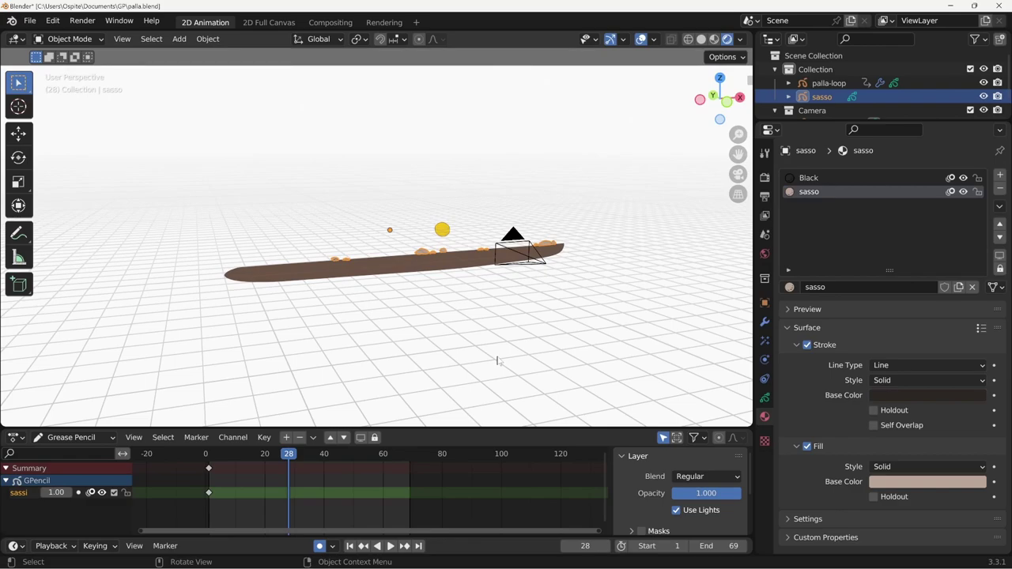
pyautogui.press('KP_0')
pyautogui.click(764, 254)
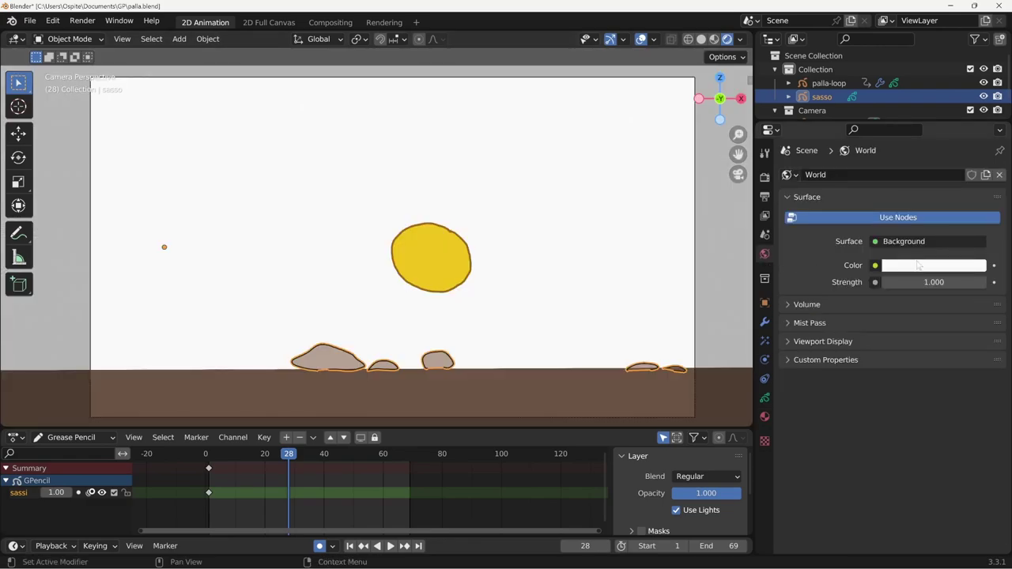
# Pick a saturated sky blue for the World background colour on the HSV wheel
pyautogui.click(912, 269)
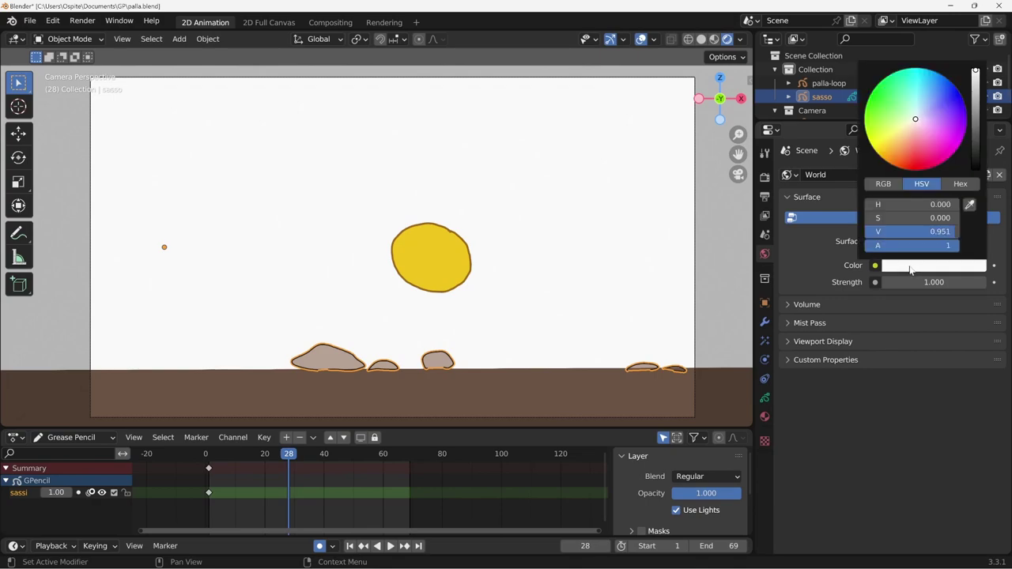
pyautogui.click(907, 270)
pyautogui.click(923, 272)
pyautogui.moveTo(976, 78)
pyautogui.mouseDown()
pyautogui.moveTo(977, 143)
pyautogui.moveTo(976, 107)
pyautogui.moveTo(935, 94)
pyautogui.moveTo(921, 106)
pyautogui.moveTo(977, 85)
pyautogui.mouseUp()
pyautogui.moveTo(921, 106)
pyautogui.mouseDown()
pyautogui.moveTo(927, 91)
pyautogui.moveTo(975, 76)
pyautogui.mouseUp()
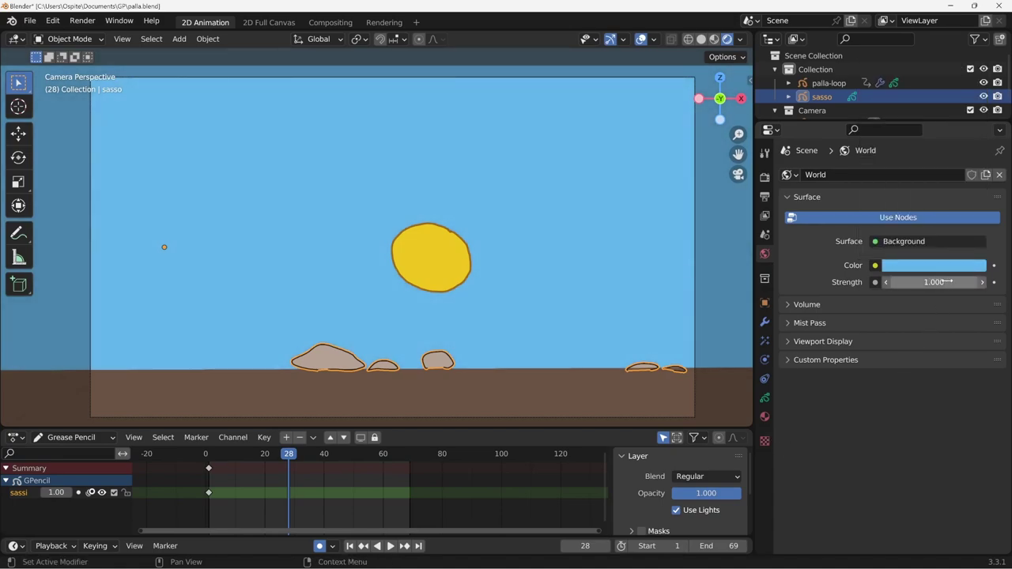
# Test background strengths 0 and 1, turning the sky black then light blue again
pyautogui.moveTo(933, 282); pyautogui.dragTo(944, 283)
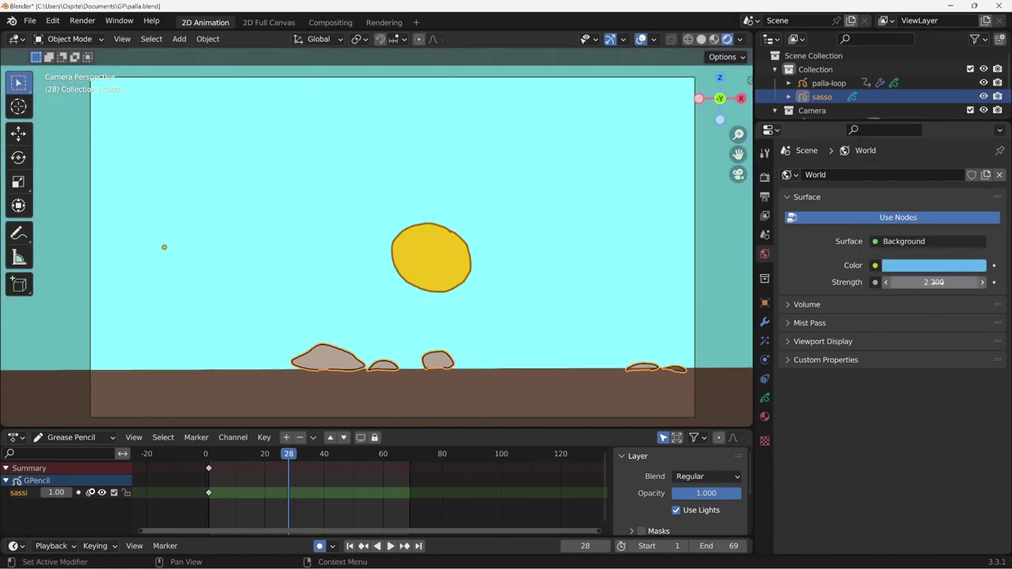
pyautogui.click(934, 282)
pyautogui.write('0')
pyautogui.press('Return')
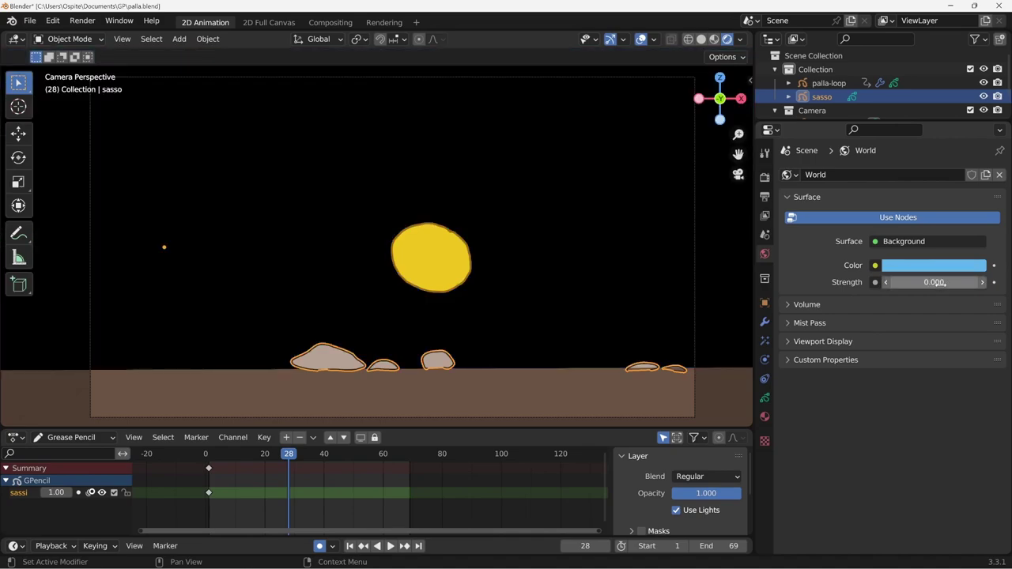
pyautogui.click(938, 283)
pyautogui.write('1')
pyautogui.press('Return')
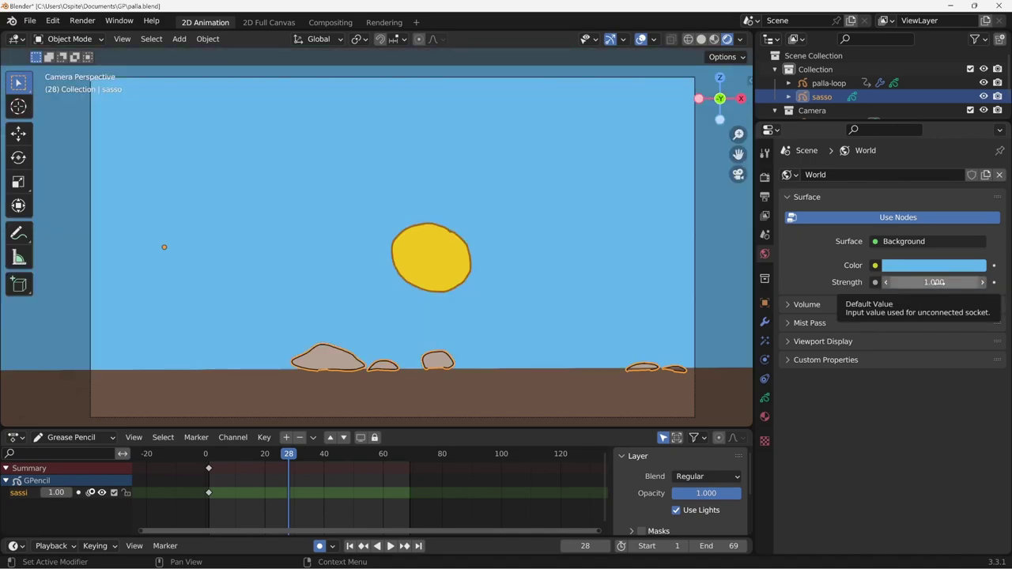
# Try background strengths 2 and 10, then return the strength to 1
pyautogui.click(935, 282)
pyautogui.write('2')
pyautogui.press('Return')
pyautogui.click(935, 282)
pyautogui.write('10')
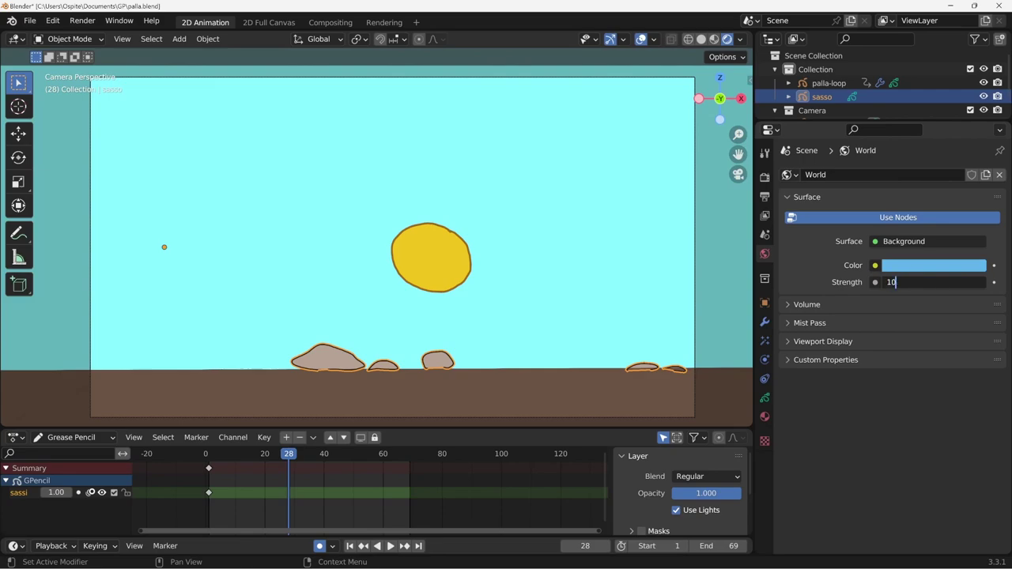
pyautogui.press('Return')
pyautogui.click(935, 282)
pyautogui.write('1')
pyautogui.press('Return')
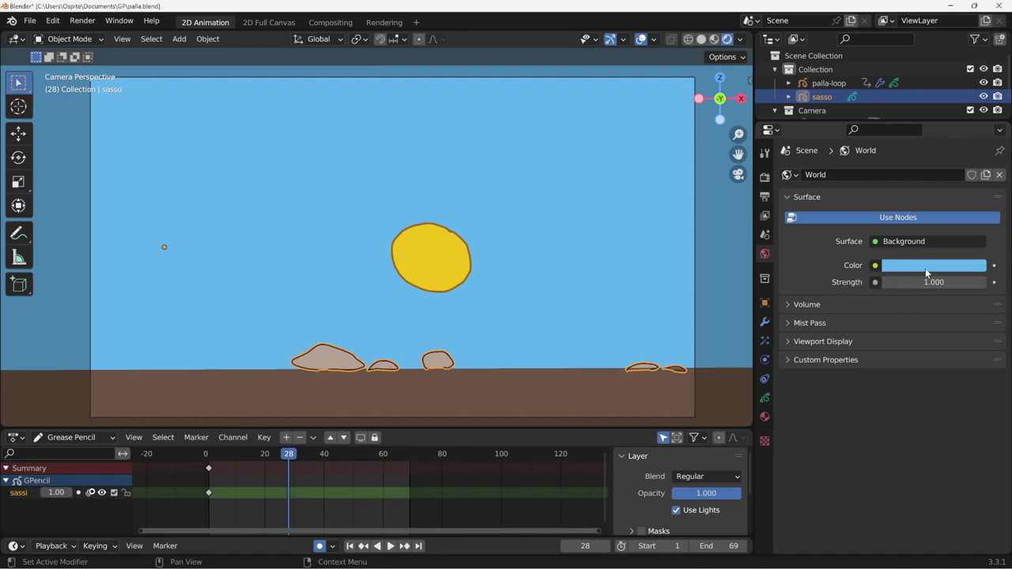
pyautogui.click(931, 269)
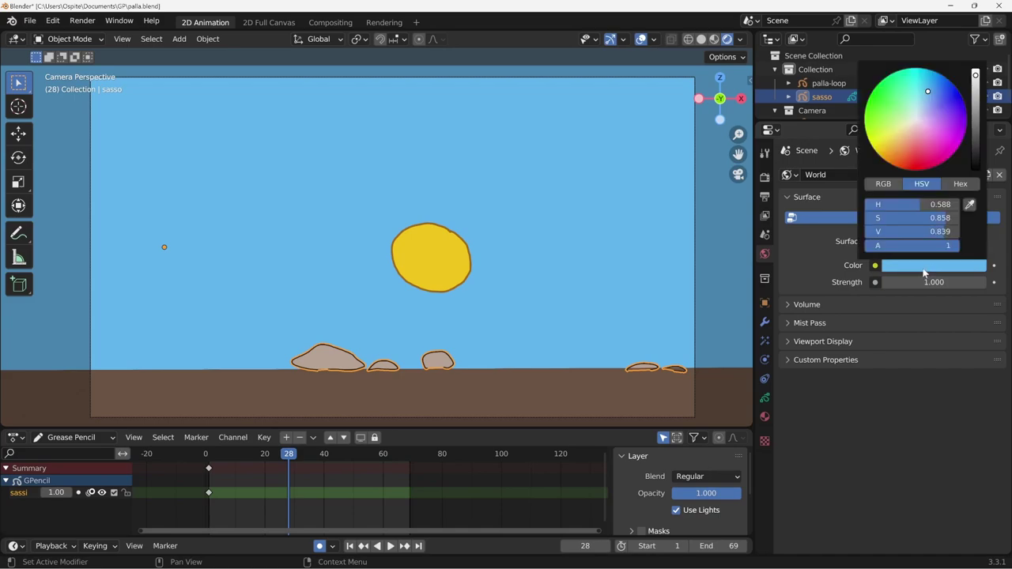
pyautogui.moveTo(977, 77)
pyautogui.mouseDown()
pyautogui.moveTo(977, 105)
pyautogui.moveTo(975, 74)
pyautogui.mouseUp()
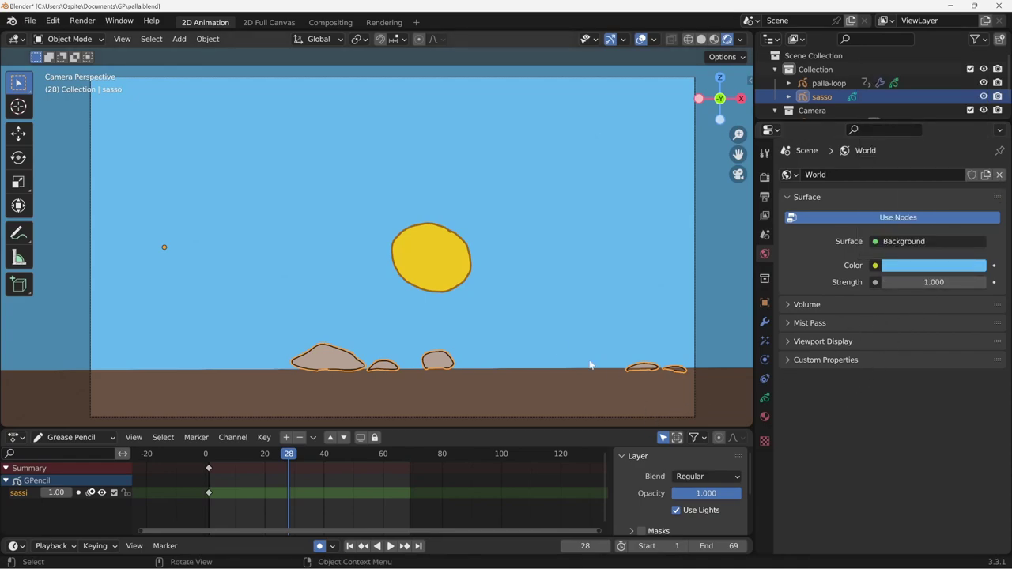
pyautogui.moveTo(589, 366)
pyautogui.mouseDown(button='middle')
pyautogui.moveTo(533, 343)
pyautogui.moveTo(533, 355)
pyautogui.moveTo(553, 355)
pyautogui.moveTo(522, 366)
pyautogui.mouseUp(button='middle')
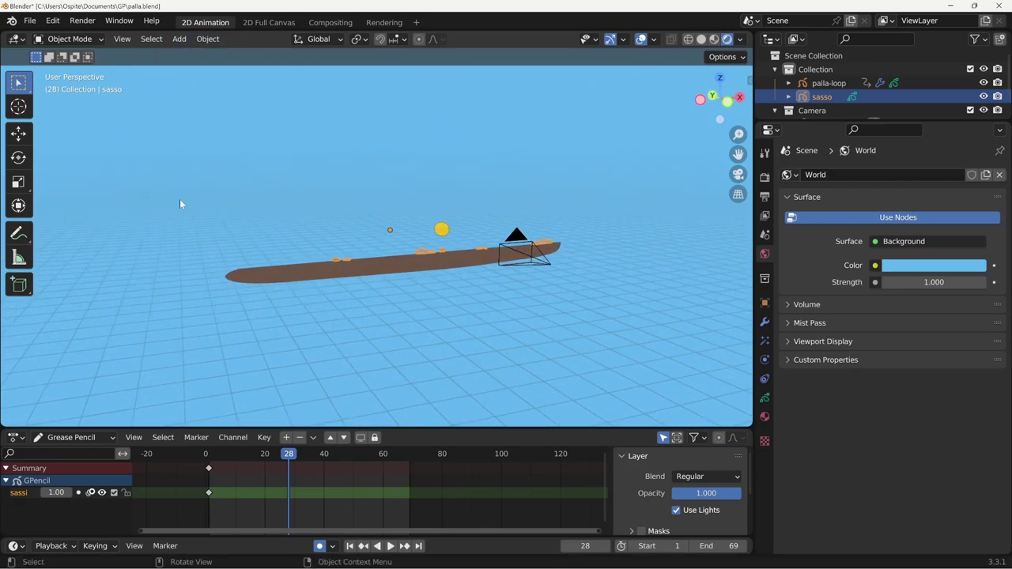
# Add a Shading workspace in Rendered shading, with the Shader Editor showing the World node tree
pyautogui.click(416, 24)
pyautogui.moveTo(351, 47)
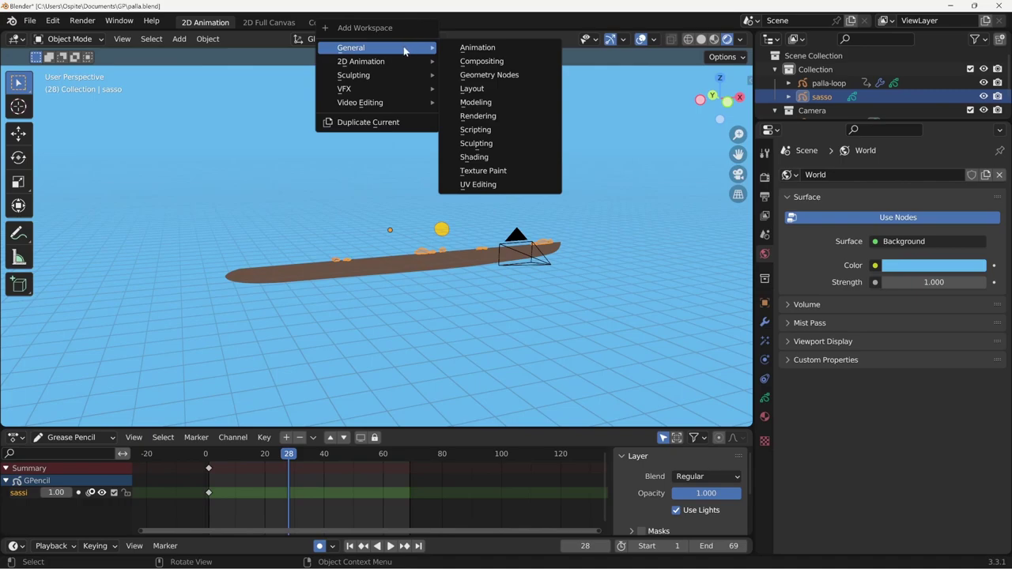
pyautogui.click(481, 159)
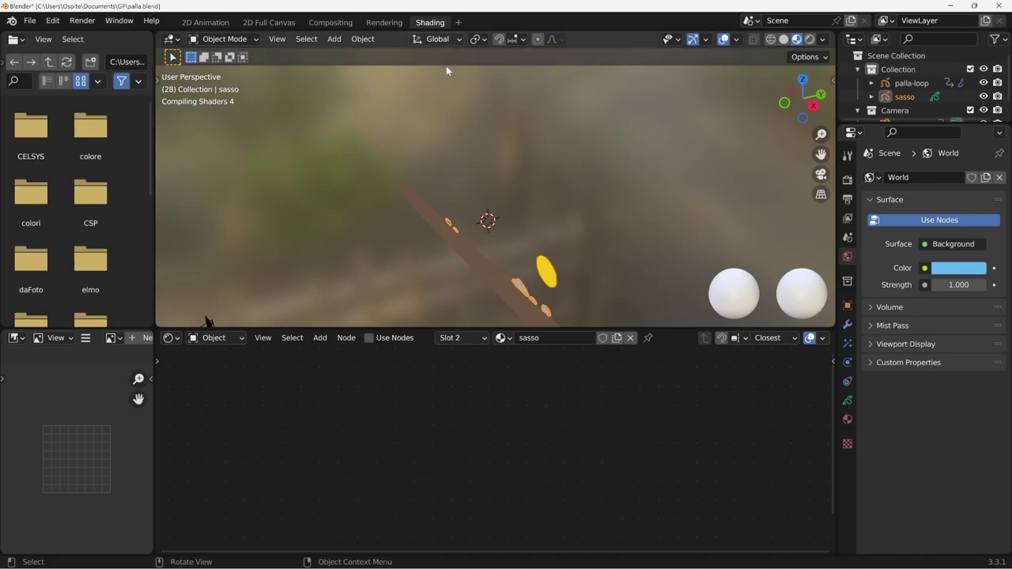
pyautogui.moveTo(476, 277)
pyautogui.mouseDown(button='middle')
pyautogui.moveTo(638, 256)
pyautogui.moveTo(631, 234)
pyautogui.moveTo(581, 329)
pyautogui.mouseUp(button='middle')
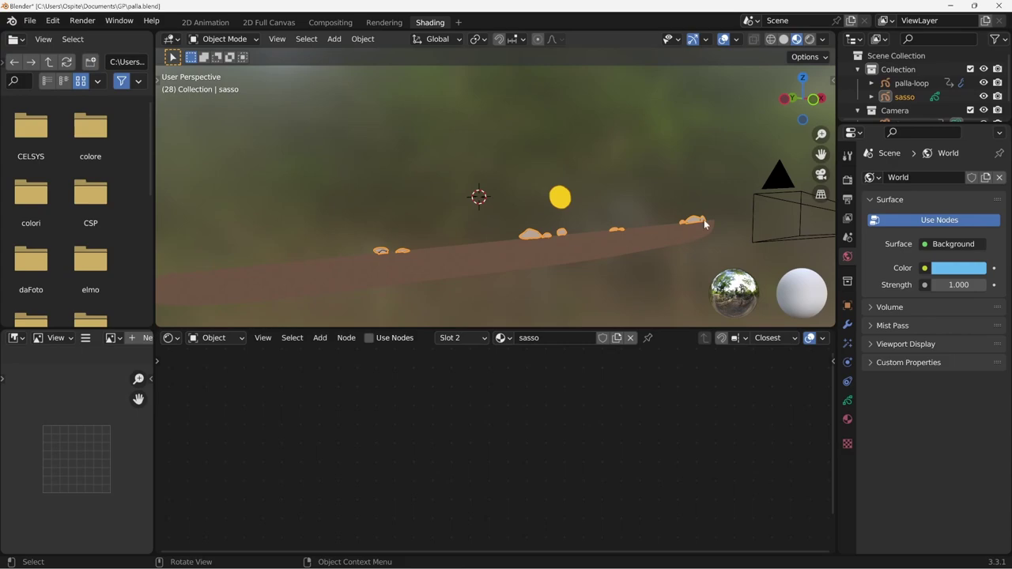
pyautogui.click(810, 39)
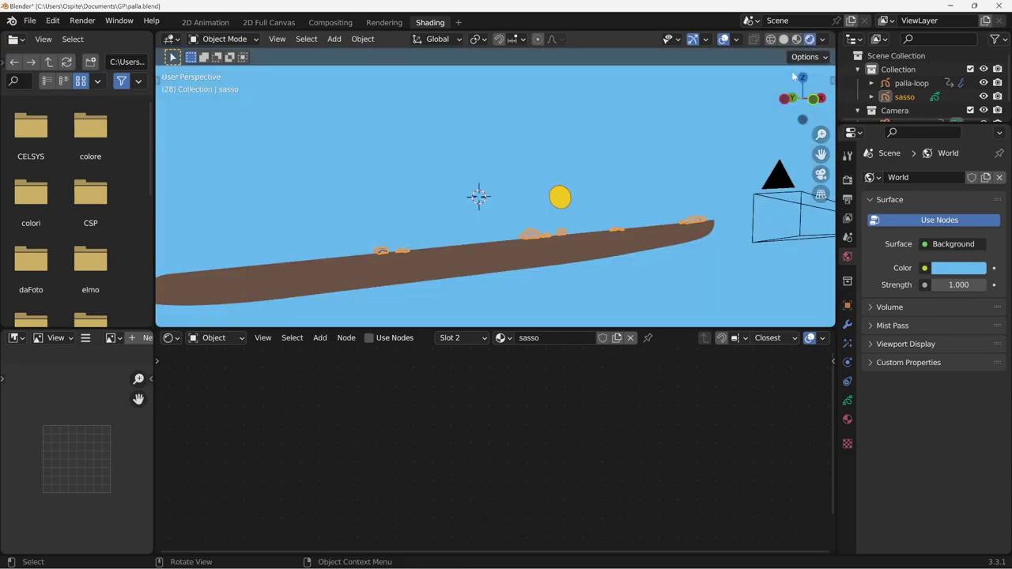
pyautogui.moveTo(589, 255); pyautogui.dragTo(593, 246, button='middle')
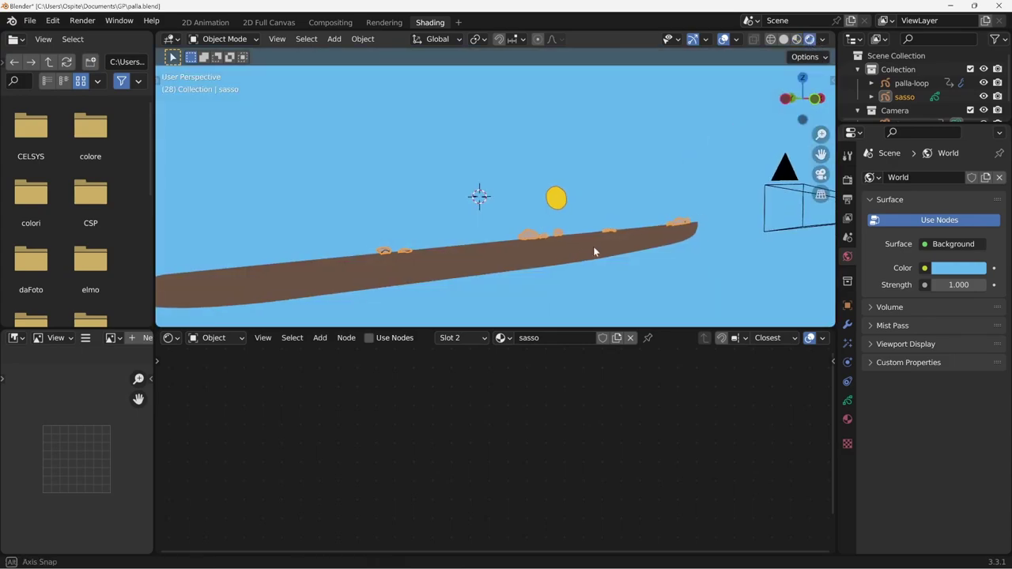
pyautogui.click(222, 341)
pyautogui.click(220, 368)
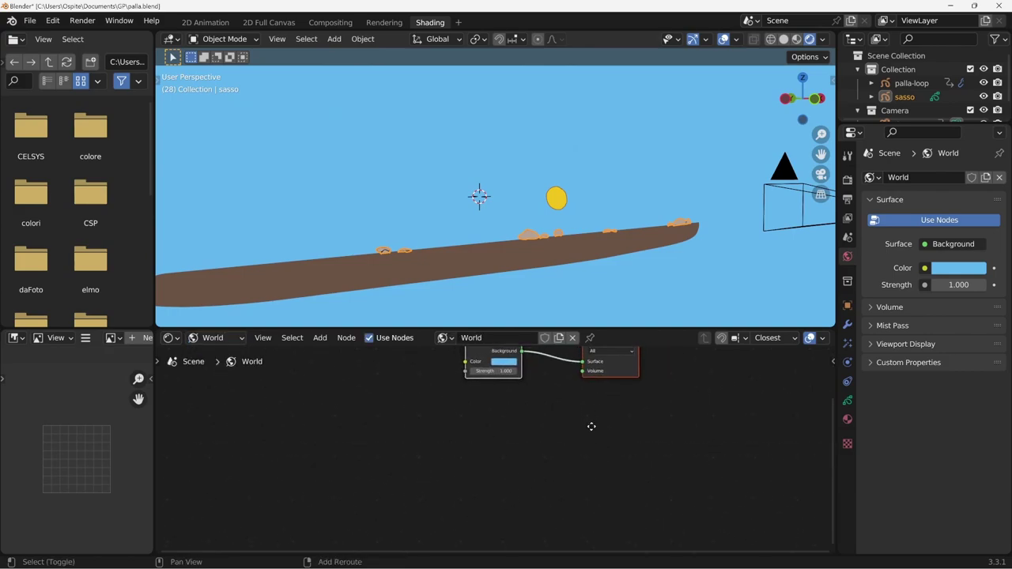
# Retune the Background node colour in the node editor, settling on light blue
pyautogui.moveTo(553, 462)
pyautogui.mouseDown(button='middle')
pyautogui.moveTo(584, 463)
pyautogui.moveTo(594, 388)
pyautogui.mouseUp(button='middle')
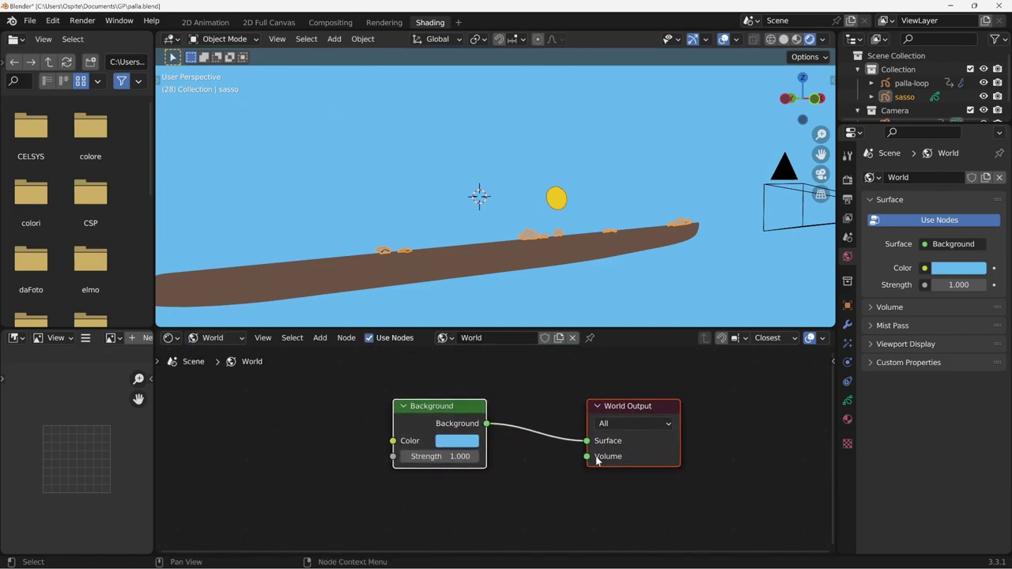
pyautogui.click(961, 271)
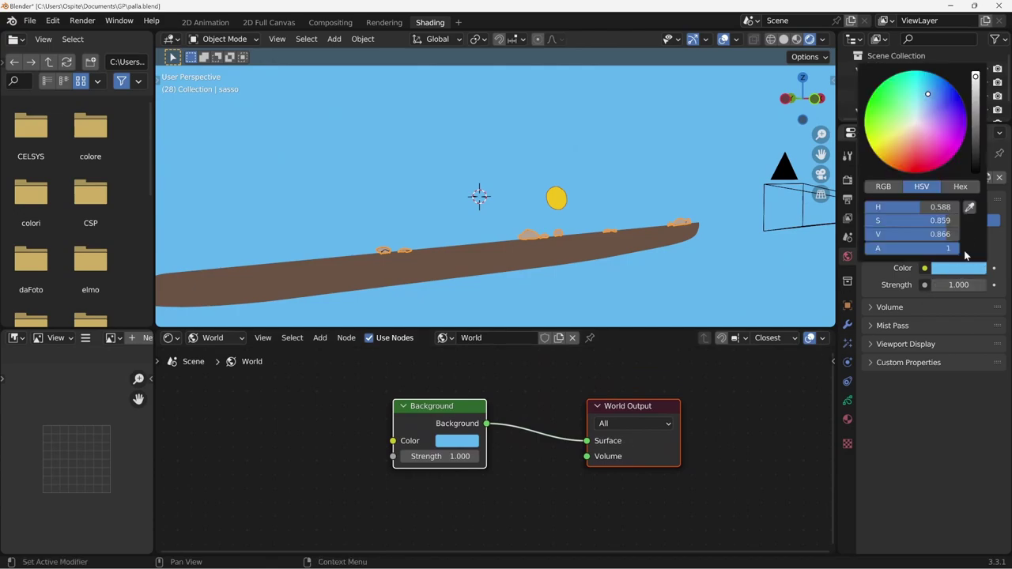
pyautogui.moveTo(927, 99); pyautogui.dragTo(923, 87)
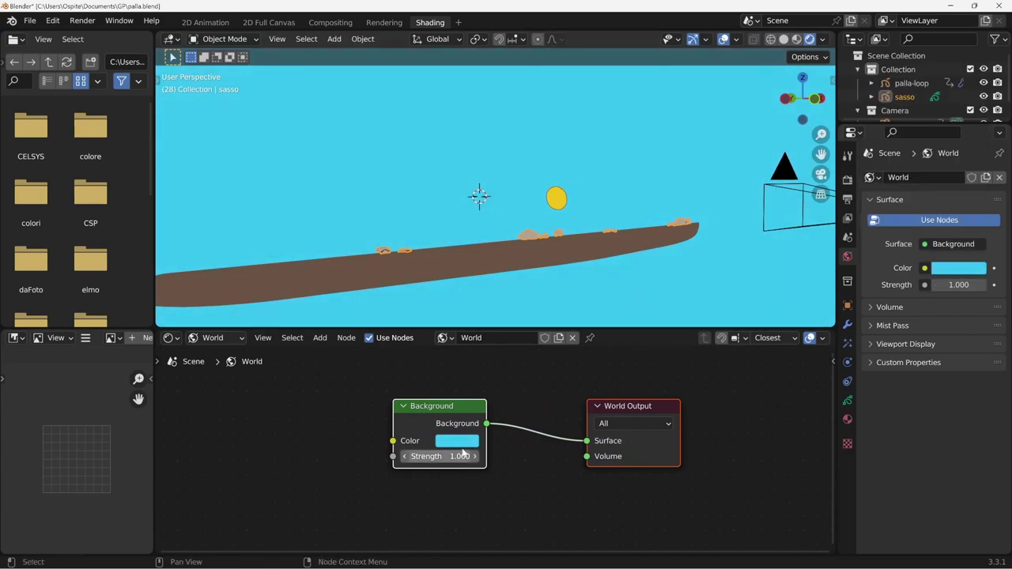
pyautogui.click(946, 268)
pyautogui.moveTo(921, 124); pyautogui.dragTo(923, 101)
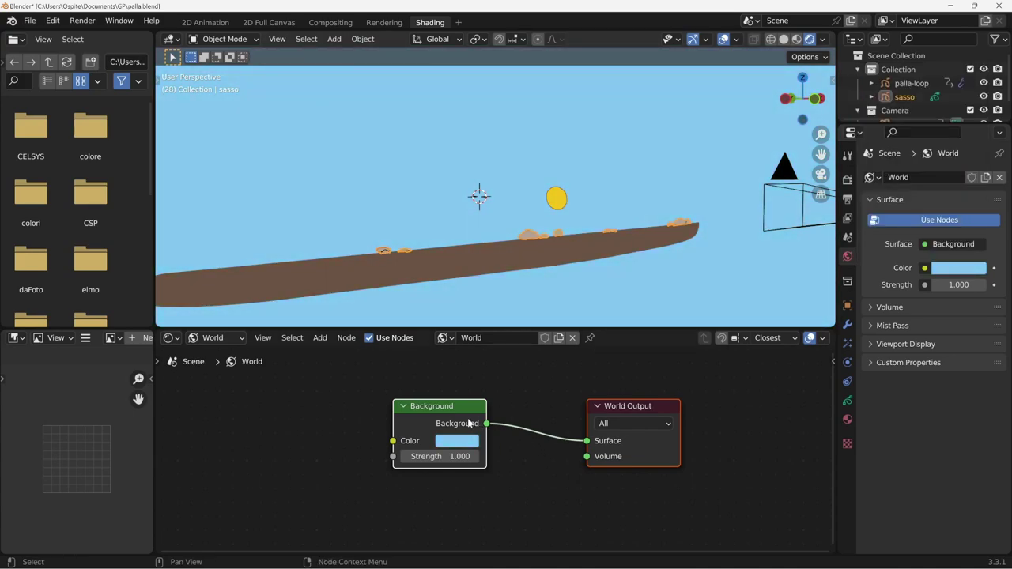
# Shift the Background and World Output nodes right to make room, then bring up the Add-node menu
pyautogui.keyDown('ctrl'); pyautogui.moveTo(551, 436); pyautogui.dragTo(564, 370, button='middle'); pyautogui.keyUp('ctrl')
pyautogui.moveTo(597, 329); pyautogui.dragTo(596, 287)
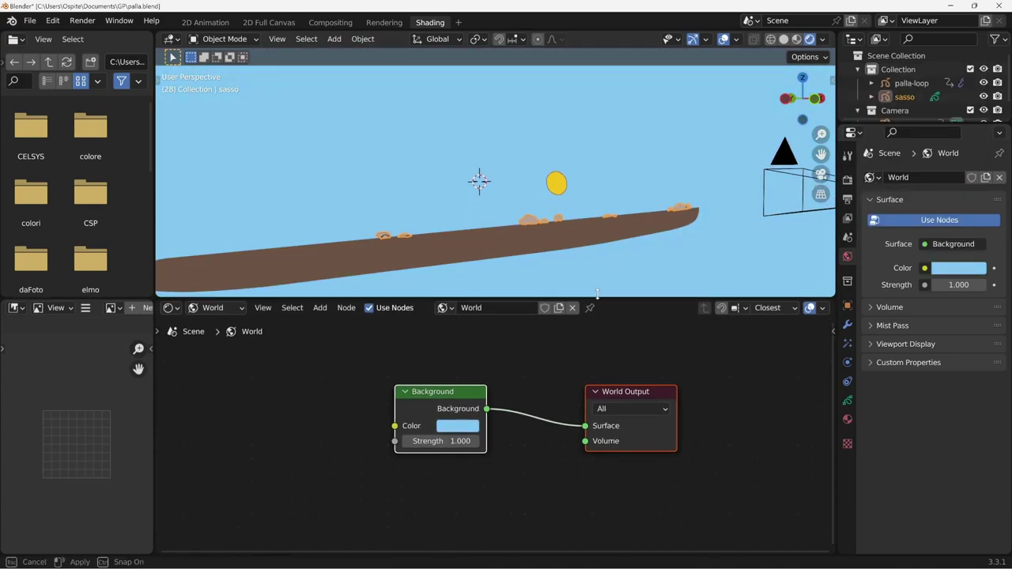
pyautogui.moveTo(604, 237)
pyautogui.mouseDown(button='middle')
pyautogui.moveTo(600, 246)
pyautogui.moveTo(622, 259)
pyautogui.mouseUp(button='middle')
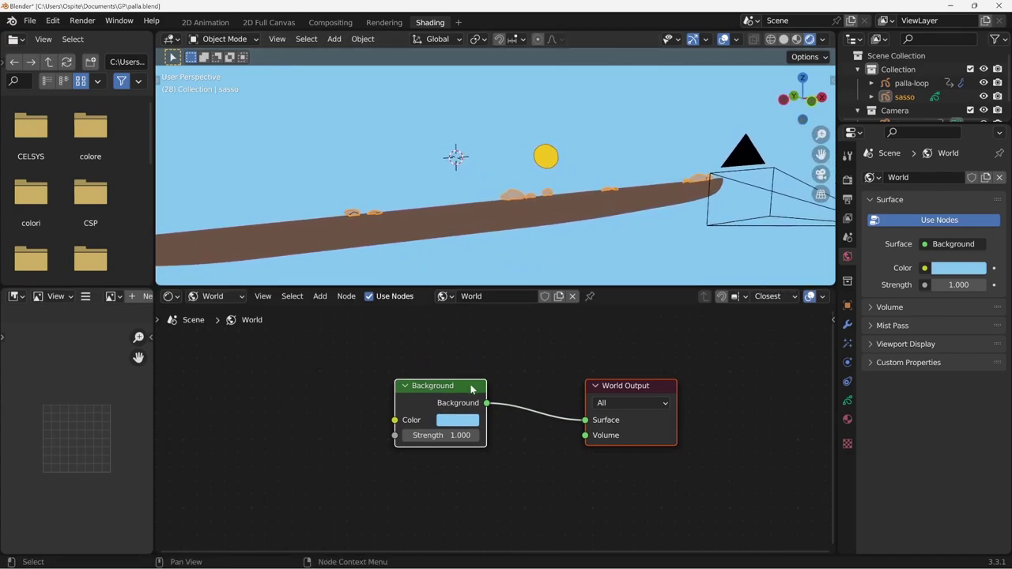
pyautogui.scroll(-1, 536, 368)
pyautogui.moveTo(568, 384); pyautogui.dragTo(623, 386, button='middle')
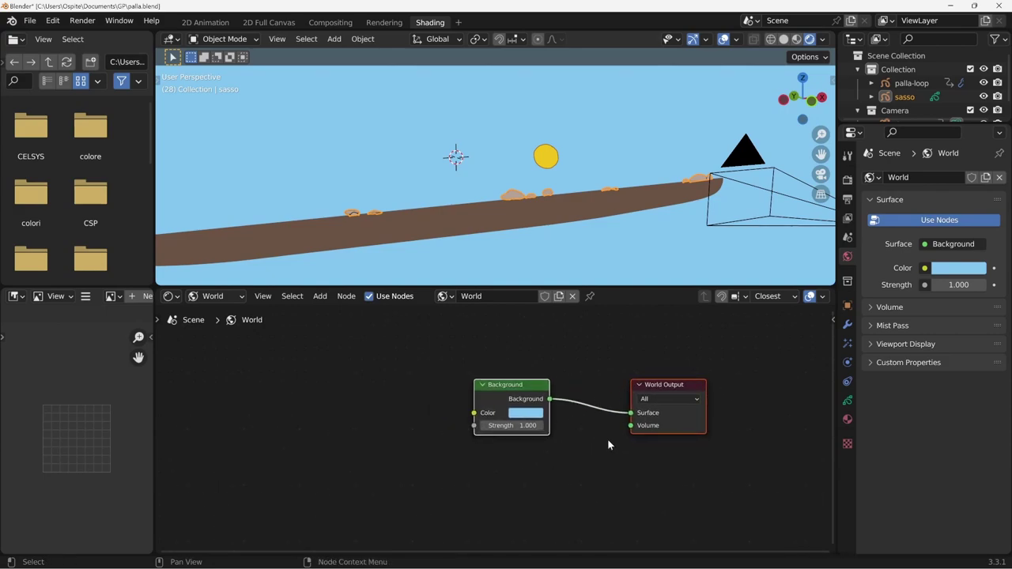
pyautogui.moveTo(519, 387); pyautogui.dragTo(551, 396)
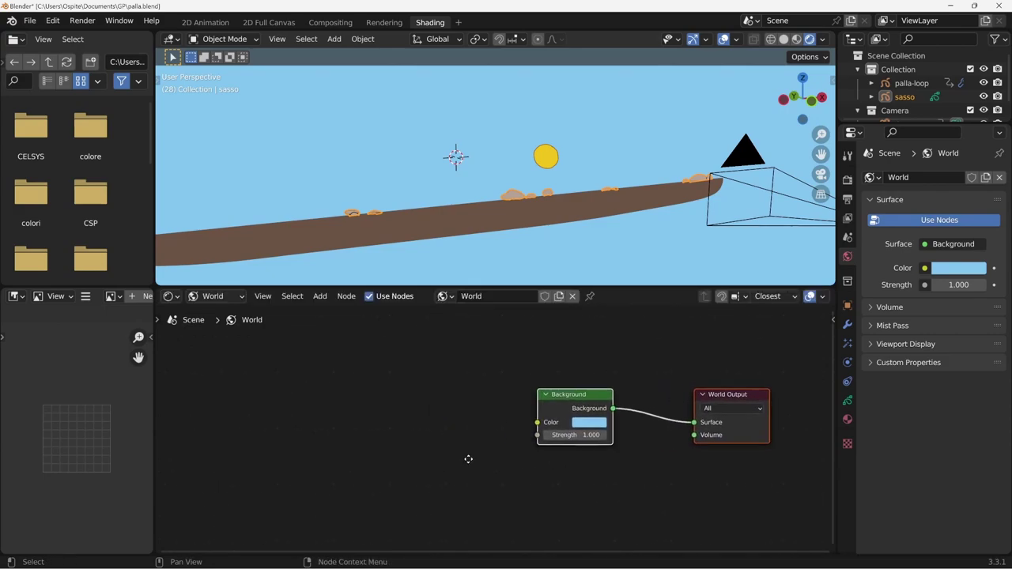
pyautogui.click(421, 431)
pyautogui.moveTo(442, 433); pyautogui.dragTo(457, 430, button='middle')
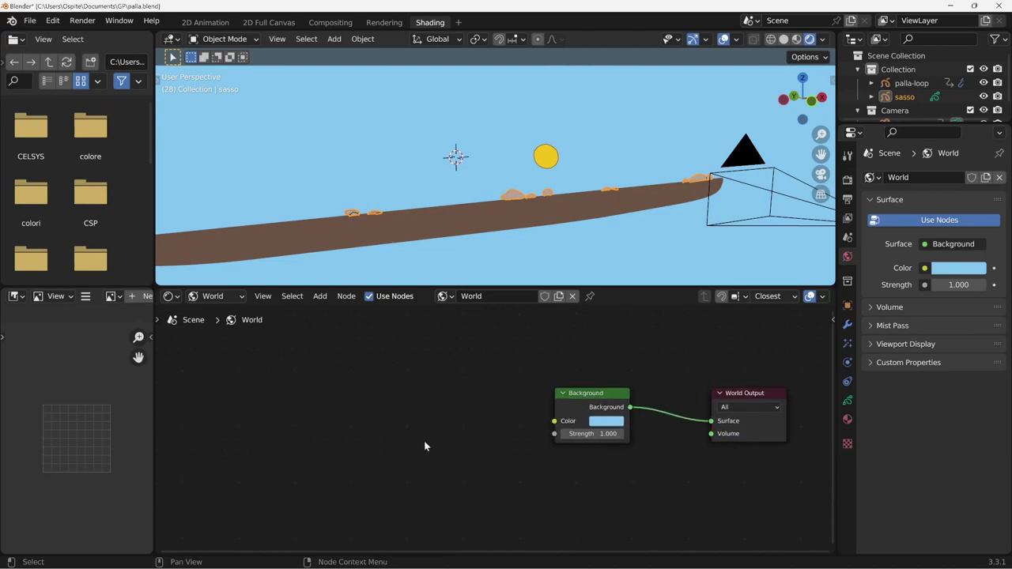
pyautogui.hotkey('shift', 'a')
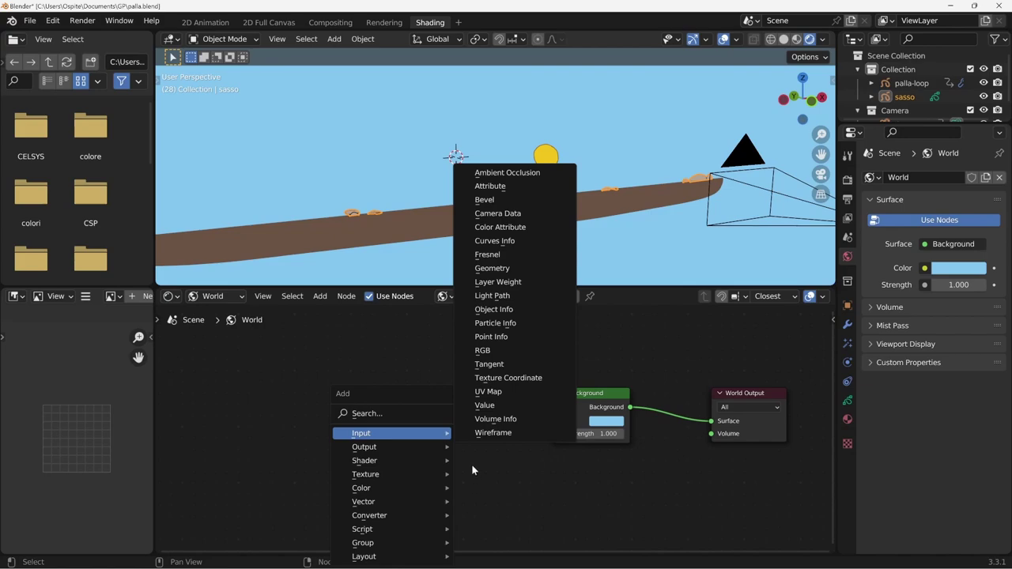
# Add a Sky Texture node and link its Color to the Background Color input
pyautogui.press('Escape')
pyautogui.hotkey('shift', 'a')
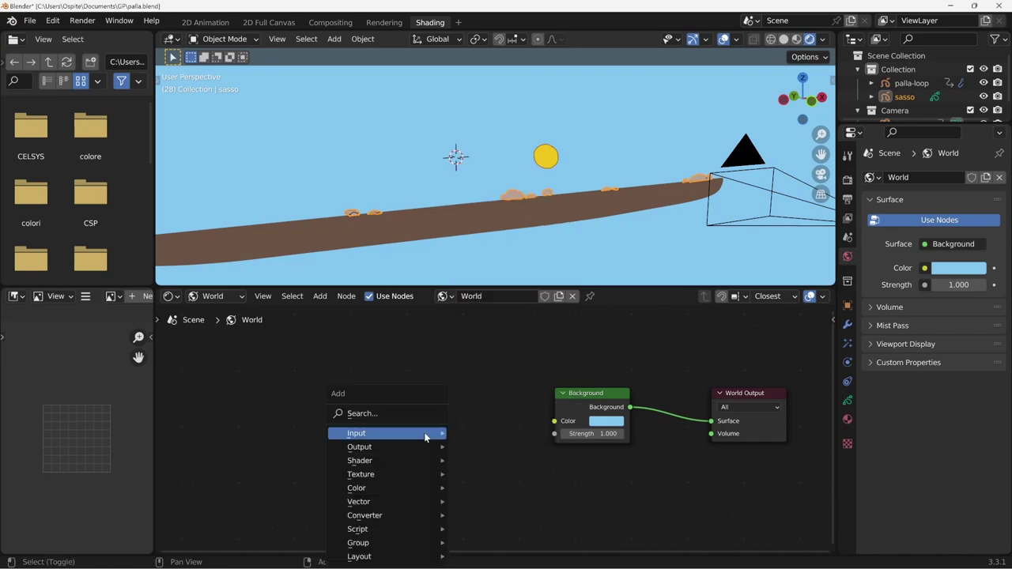
pyautogui.click(310, 297)
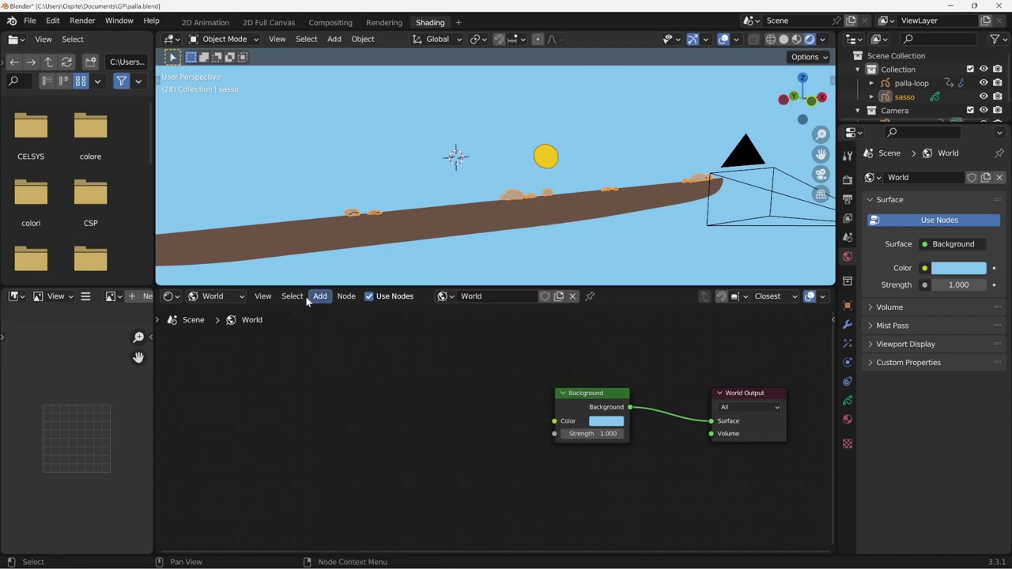
pyautogui.click(317, 299)
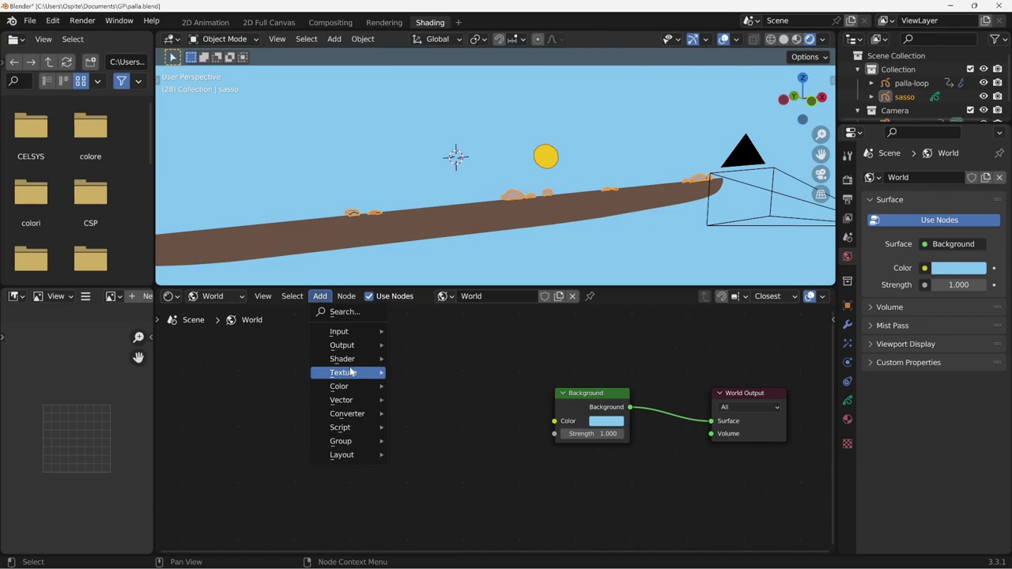
pyautogui.moveTo(345, 373)
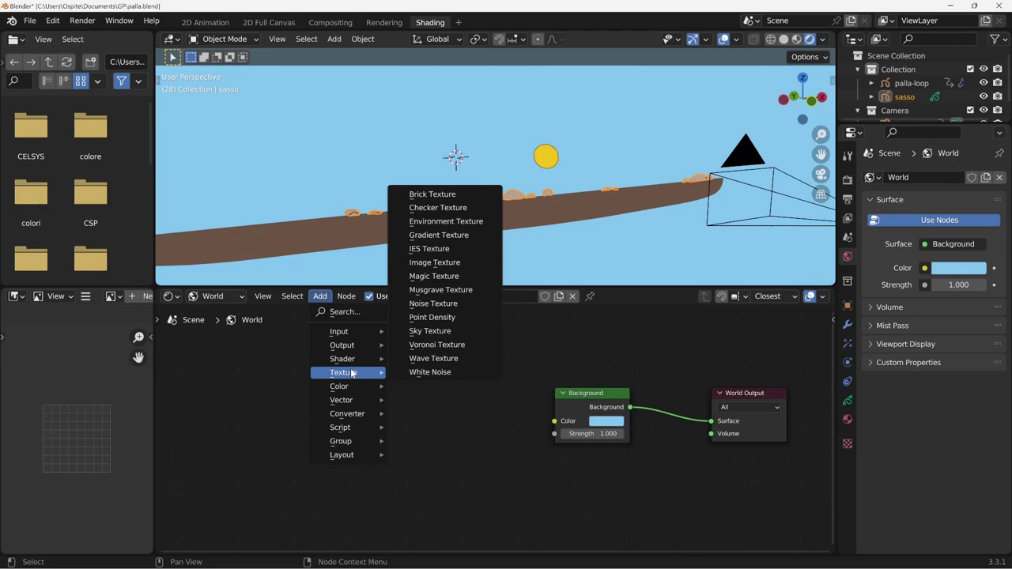
pyautogui.click(432, 332)
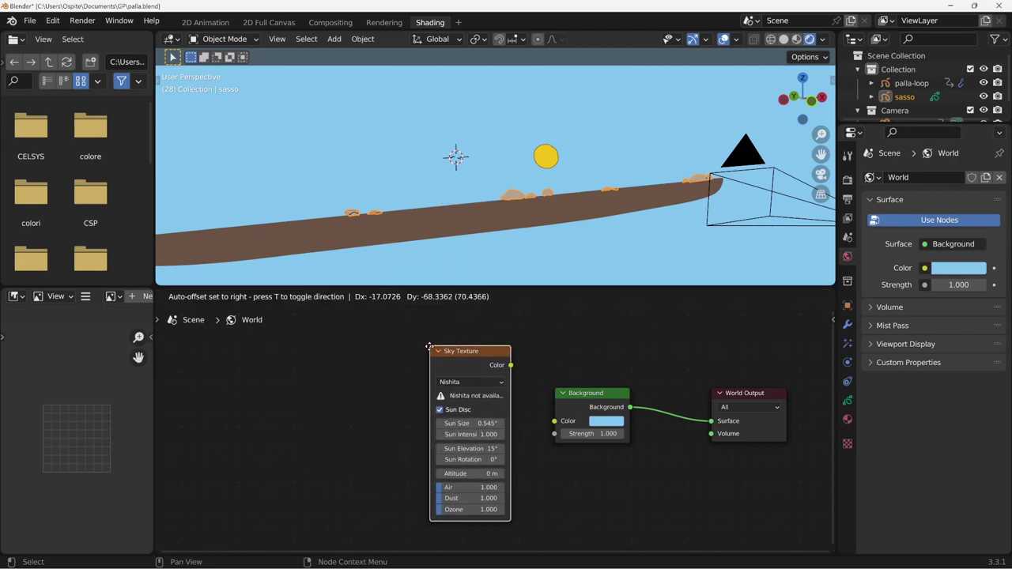
pyautogui.click(452, 377)
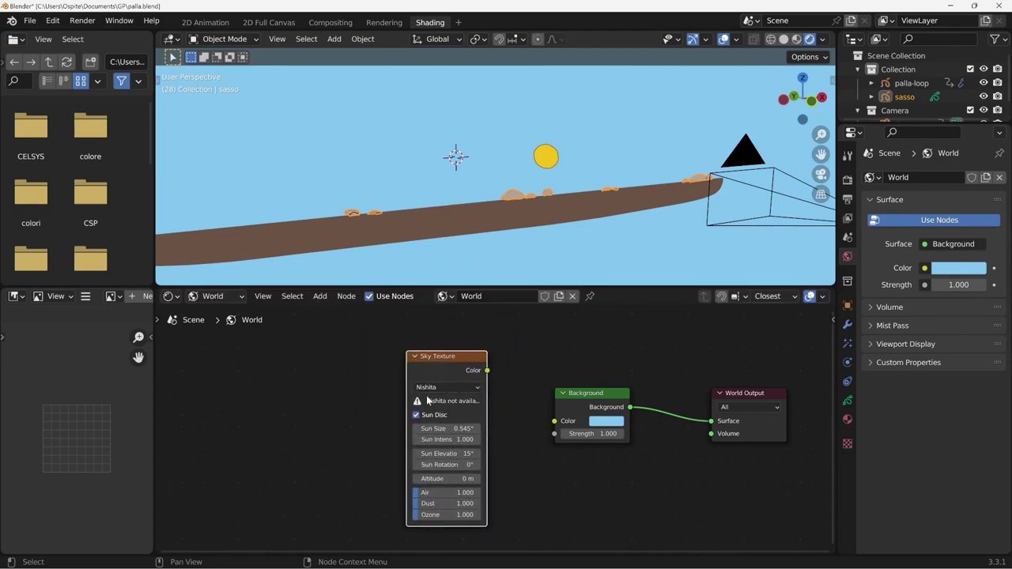
pyautogui.moveTo(488, 372); pyautogui.dragTo(553, 421)
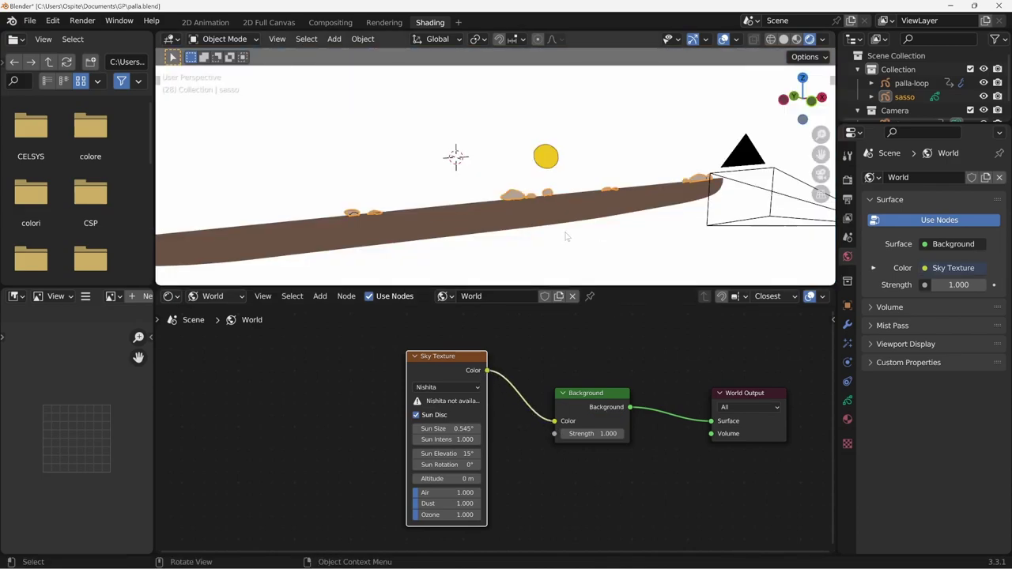
# Widen the Sky Texture node and switch its sky model to Preetham
pyautogui.moveTo(594, 225); pyautogui.dragTo(571, 230, button='middle')
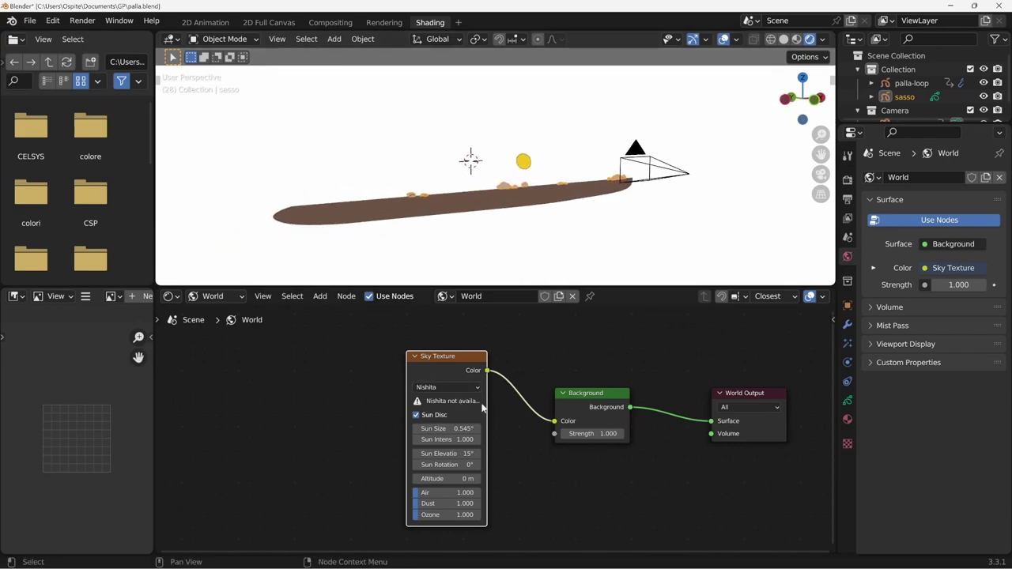
pyautogui.moveTo(487, 407); pyautogui.dragTo(517, 407)
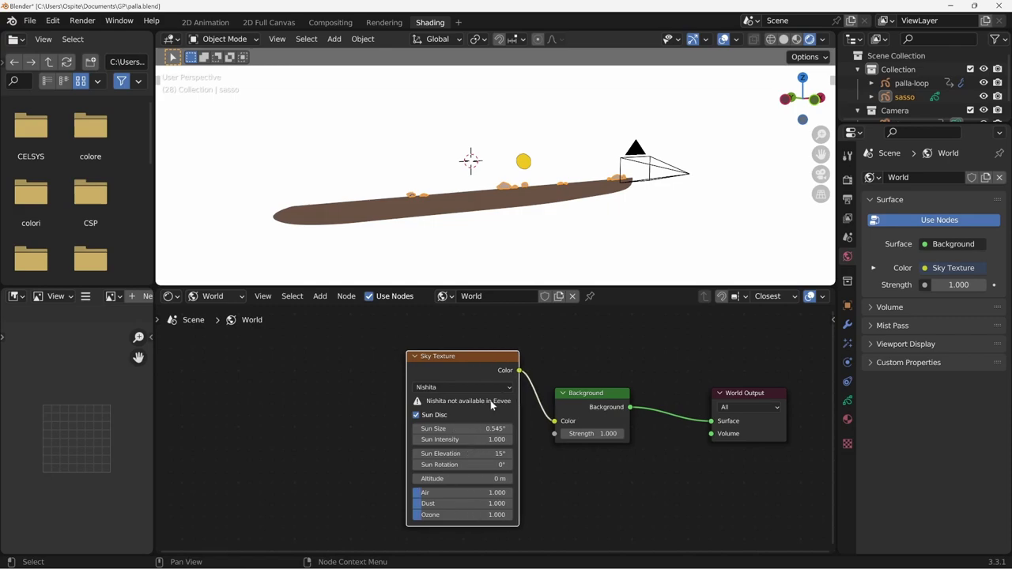
pyautogui.click(467, 387)
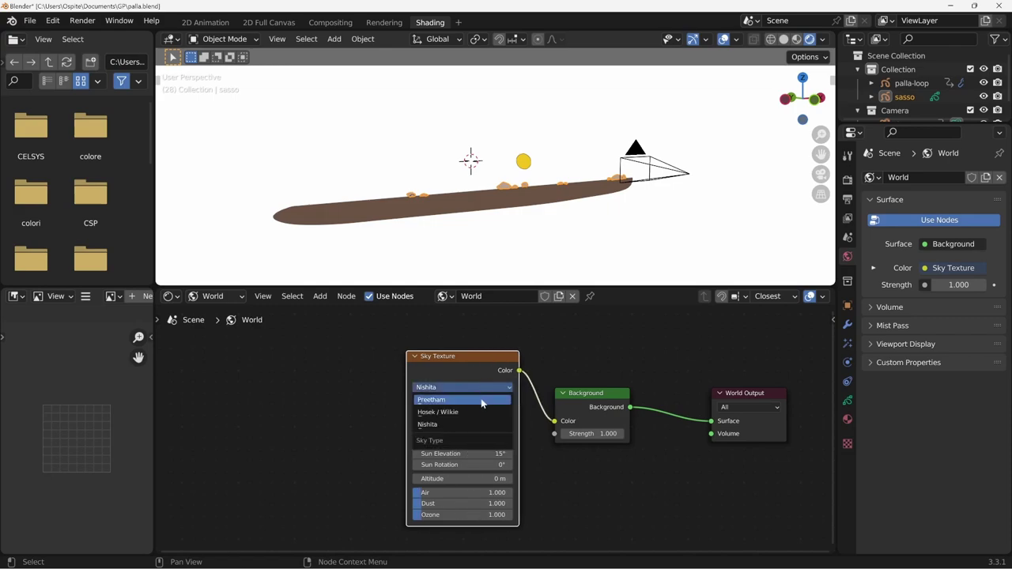
pyautogui.click(482, 401)
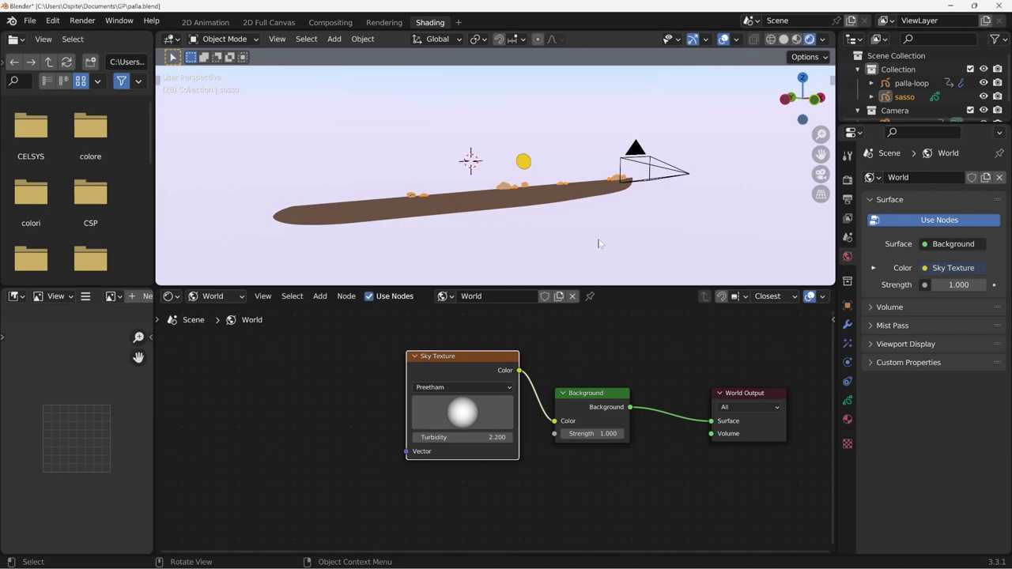
# Drag the Sky Texture sun sphere several times to re-aim the sun, then view through the camera
pyautogui.moveTo(598, 244); pyautogui.dragTo(637, 230, button='middle')
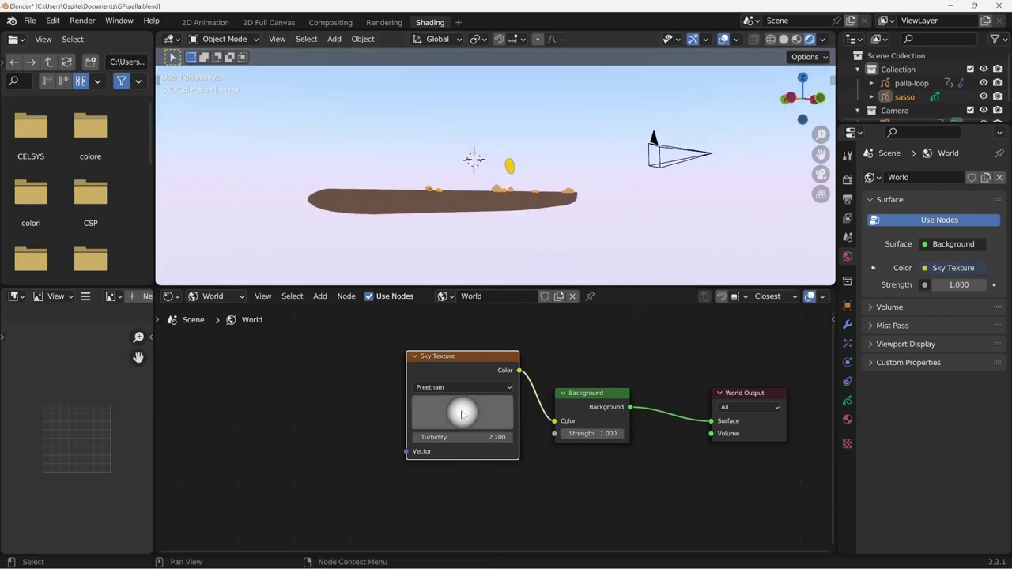
pyautogui.moveTo(467, 417)
pyautogui.mouseDown()
pyautogui.moveTo(478, 342)
pyautogui.moveTo(471, 361)
pyautogui.moveTo(350, 353)
pyautogui.moveTo(411, 344)
pyautogui.moveTo(441, 458)
pyautogui.moveTo(483, 441)
pyautogui.moveTo(453, 349)
pyautogui.moveTo(473, 414)
pyautogui.moveTo(469, 459)
pyautogui.moveTo(469, 443)
pyautogui.mouseUp()
pyautogui.moveTo(625, 253); pyautogui.dragTo(600, 238, button='middle')
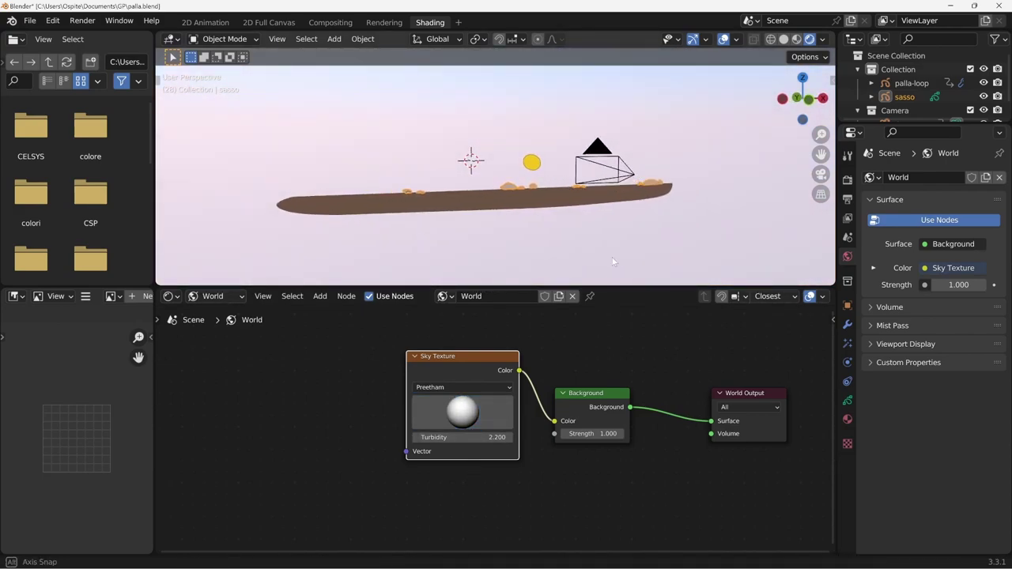
pyautogui.moveTo(471, 416); pyautogui.dragTo(472, 427)
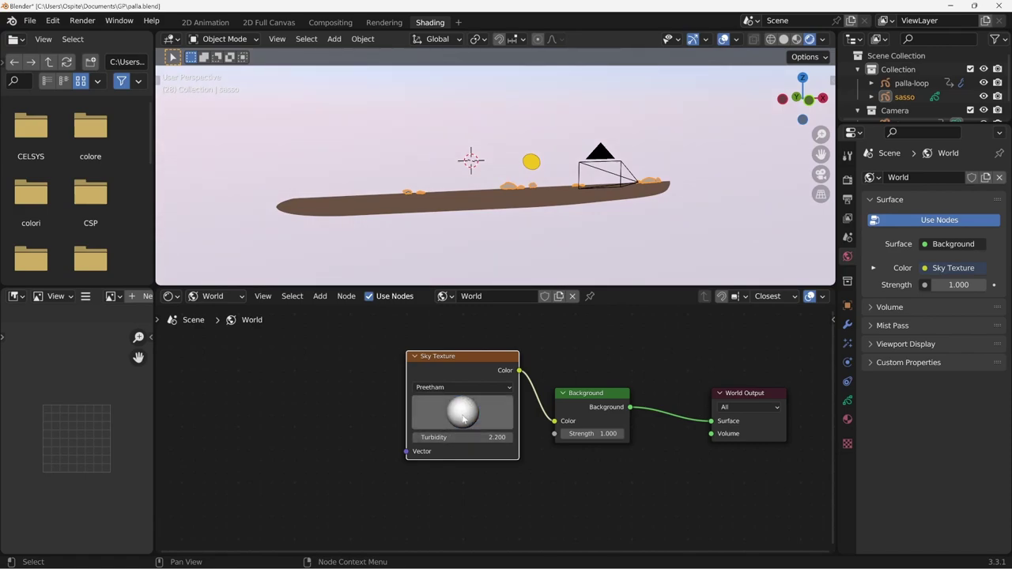
pyautogui.moveTo(465, 416)
pyautogui.mouseDown()
pyautogui.moveTo(573, 416)
pyautogui.moveTo(355, 424)
pyautogui.moveTo(379, 464)
pyautogui.moveTo(456, 460)
pyautogui.mouseUp()
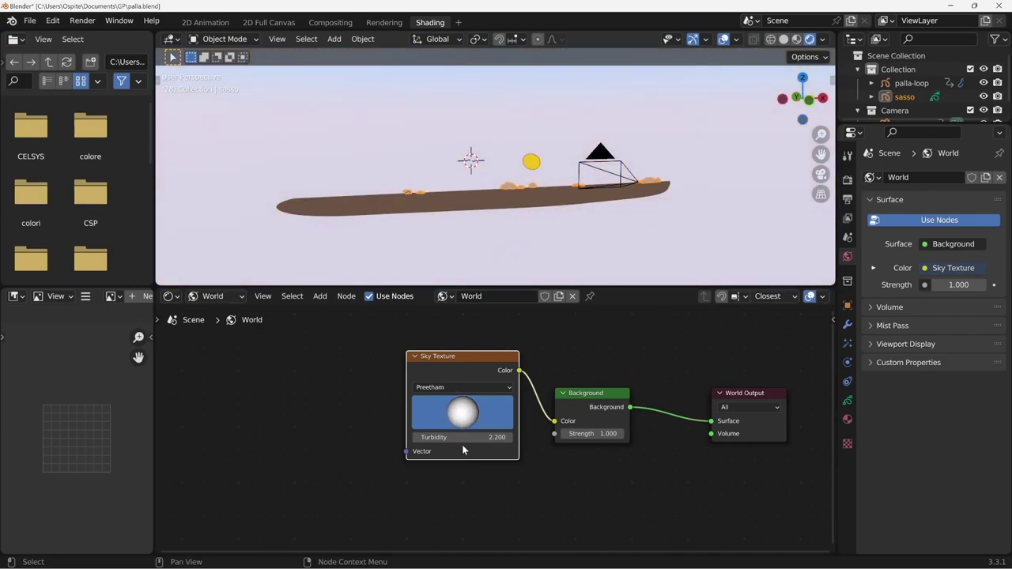
pyautogui.moveTo(463, 449); pyautogui.dragTo(464, 449)
pyautogui.moveTo(585, 238)
pyautogui.mouseDown(button='middle')
pyautogui.moveTo(623, 208)
pyautogui.moveTo(637, 212)
pyautogui.moveTo(657, 194)
pyautogui.moveTo(659, 174)
pyautogui.moveTo(616, 204)
pyautogui.moveTo(703, 205)
pyautogui.moveTo(693, 204)
pyautogui.mouseUp(button='middle')
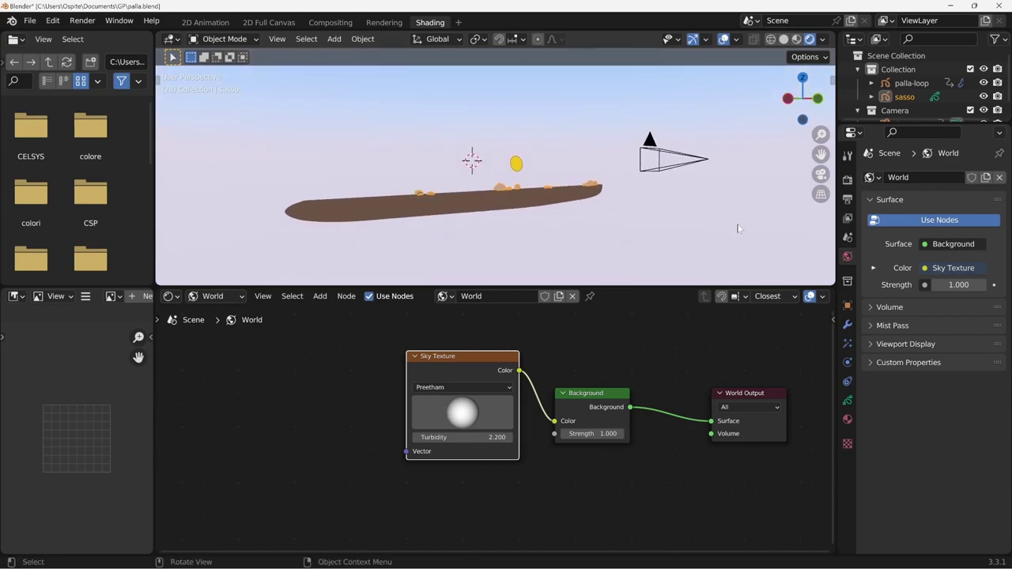
pyautogui.press('KP_0')
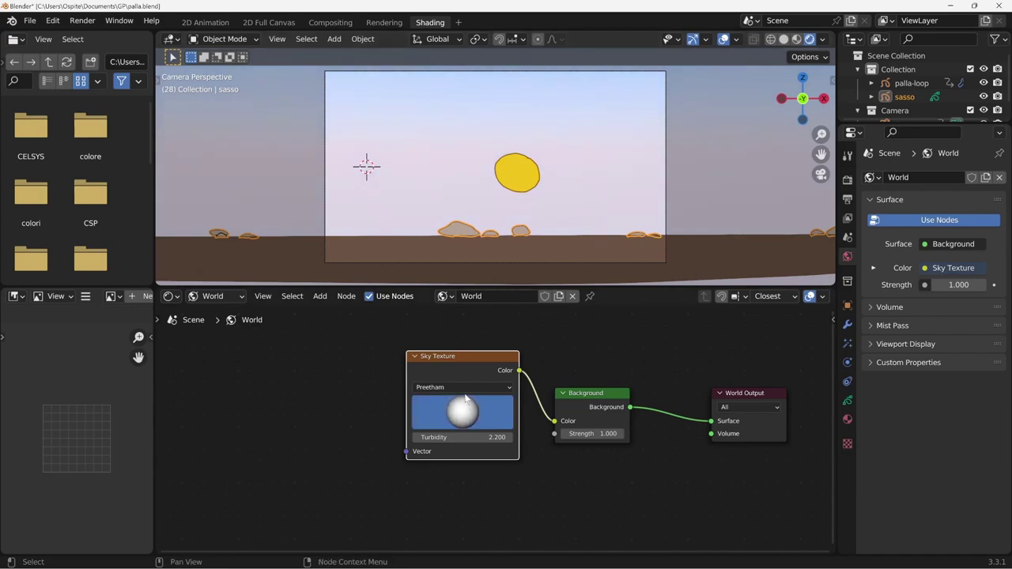
# Sweep the sun direction, set turbidity to 1, and re-aim the sun
pyautogui.moveTo(466, 411); pyautogui.dragTo(469, 403)
pyautogui.moveTo(476, 407); pyautogui.dragTo(458, 427)
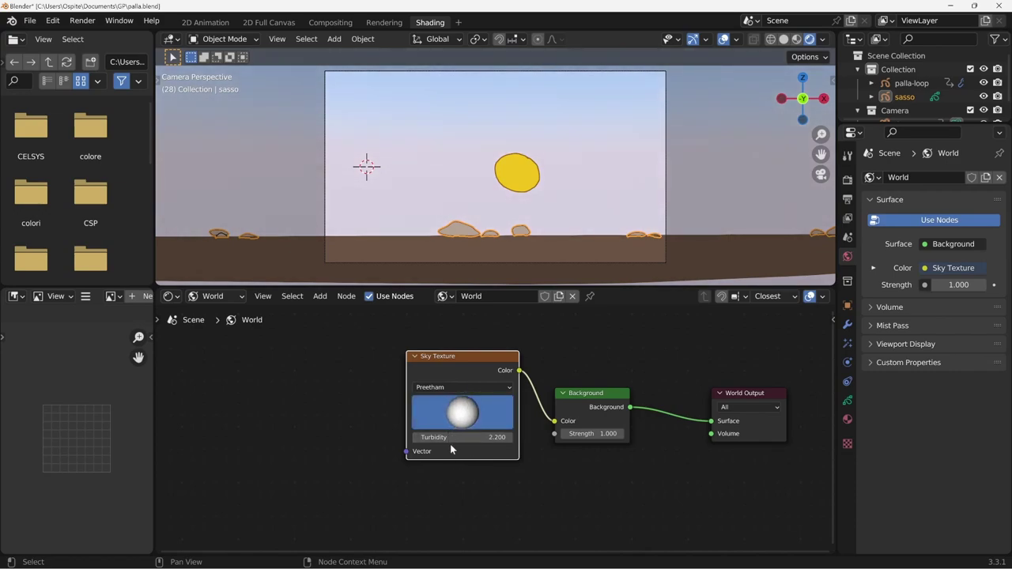
pyautogui.click(491, 439)
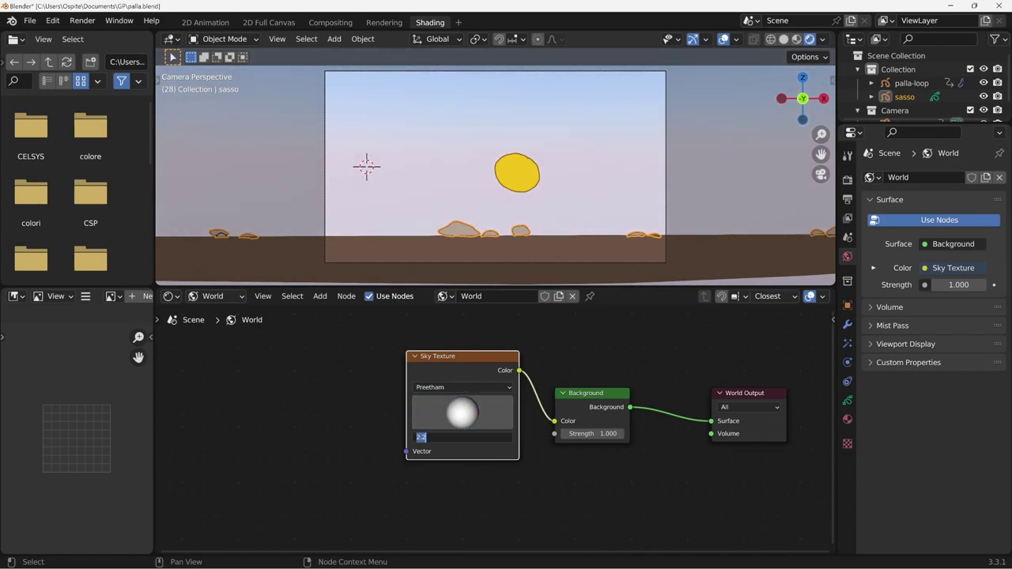
pyautogui.write('1')
pyautogui.press('Return')
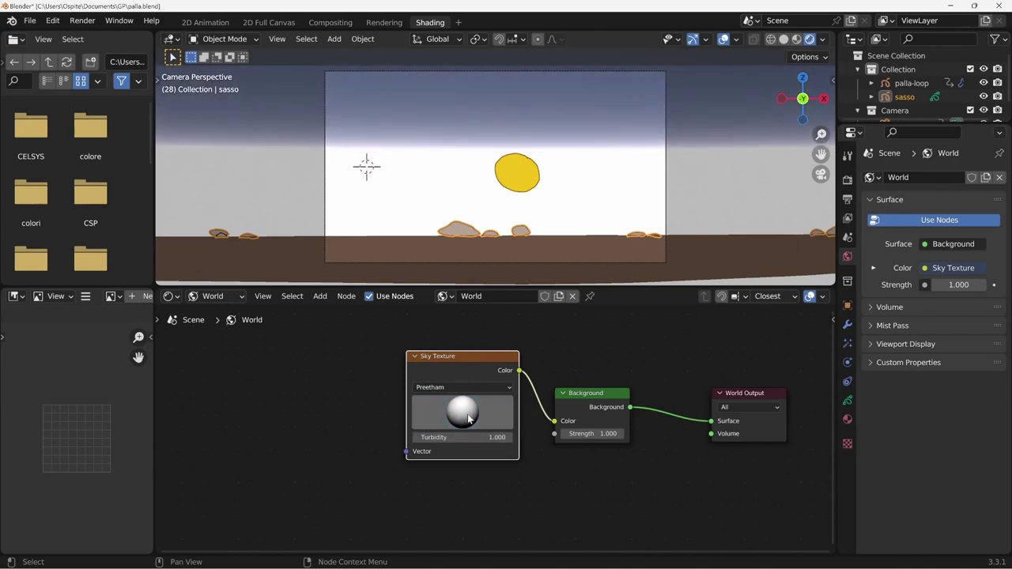
pyautogui.moveTo(496, 437); pyautogui.dragTo(460, 437)
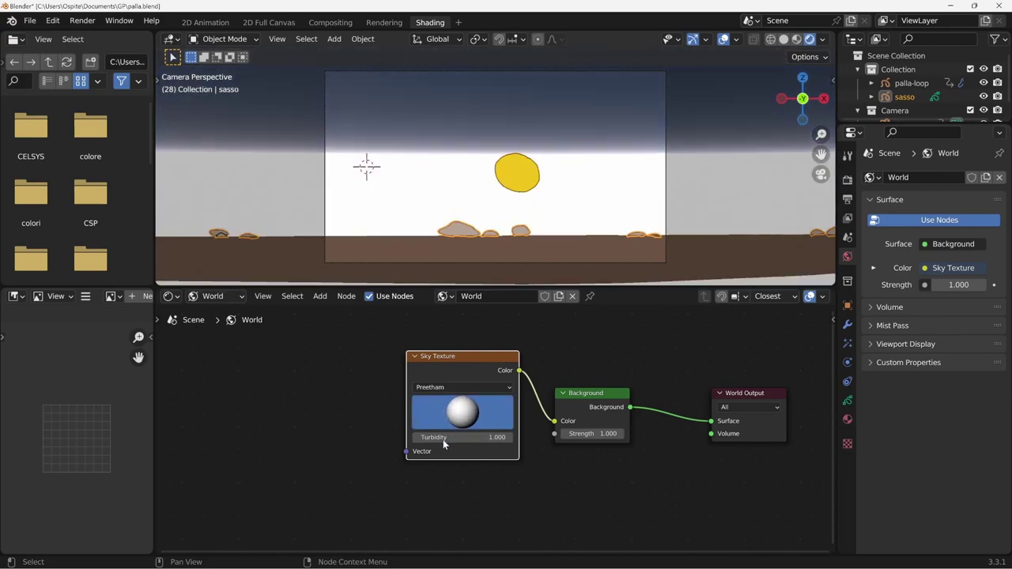
# Change the Sky Texture turbidity to 2.2, then to 5
pyautogui.click(457, 437)
pyautogui.write('.2')
pyautogui.press('Return')
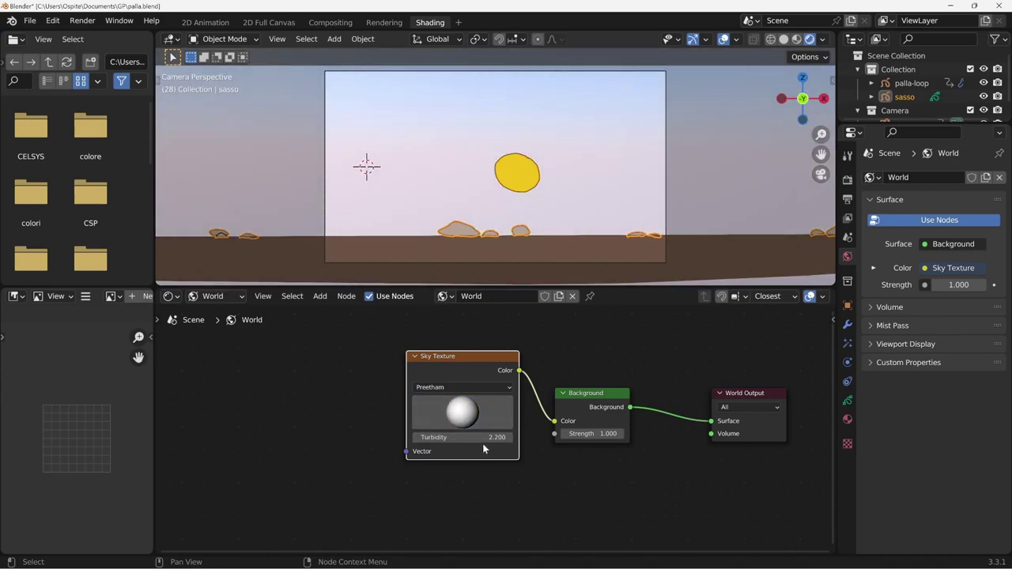
pyautogui.click(470, 437)
pyautogui.write('5')
pyautogui.press('Return')
# Rotate the sun for a warmer pinkish sky and move the Sky Texture node left
pyautogui.moveTo(463, 427); pyautogui.dragTo(469, 334)
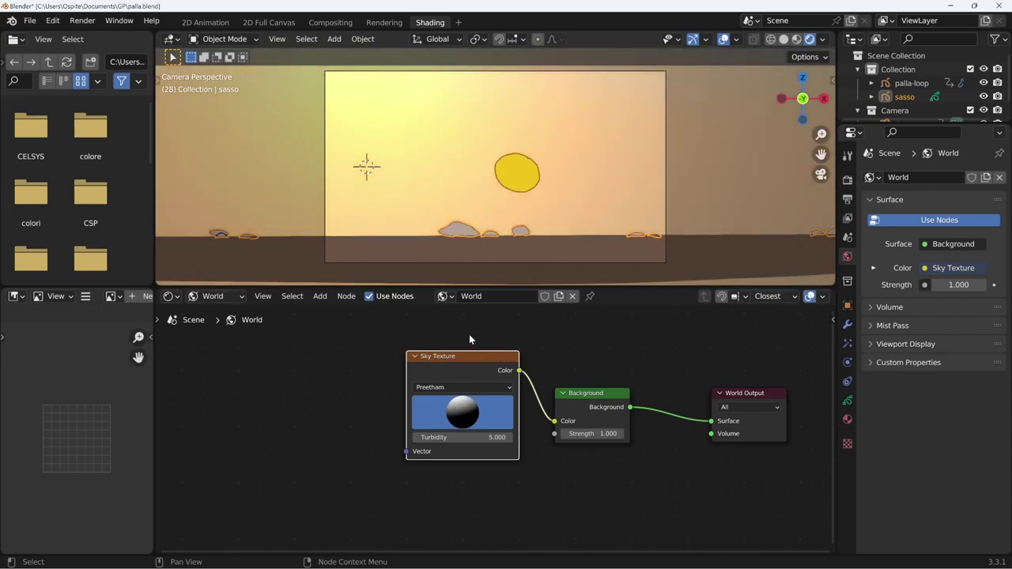
pyautogui.click(466, 425)
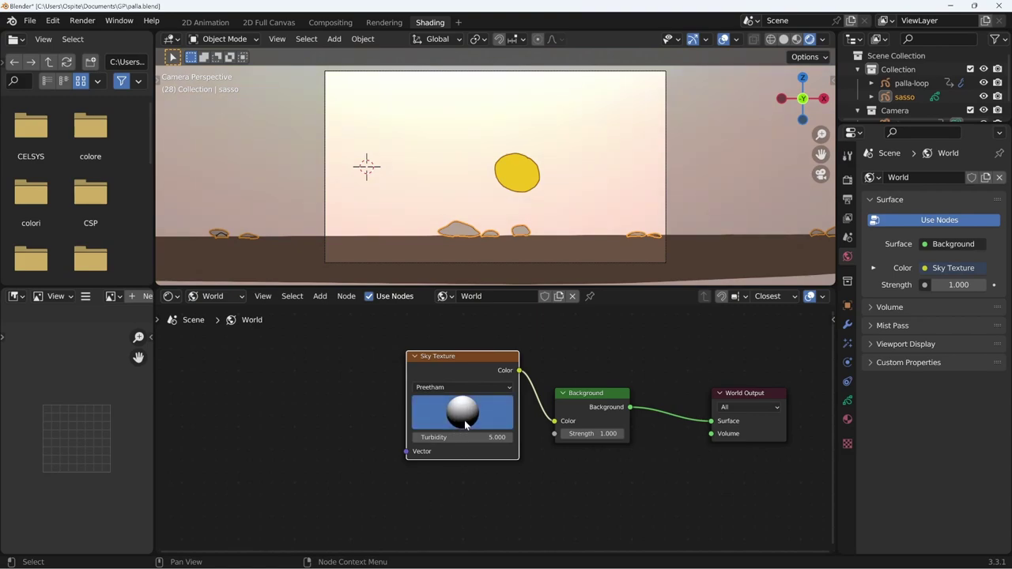
pyautogui.moveTo(466, 425)
pyautogui.mouseDown()
pyautogui.moveTo(462, 452)
pyautogui.moveTo(475, 423)
pyautogui.moveTo(544, 439)
pyautogui.moveTo(521, 396)
pyautogui.moveTo(486, 387)
pyautogui.moveTo(463, 402)
pyautogui.moveTo(477, 496)
pyautogui.moveTo(453, 335)
pyautogui.moveTo(464, 395)
pyautogui.moveTo(453, 404)
pyautogui.mouseUp()
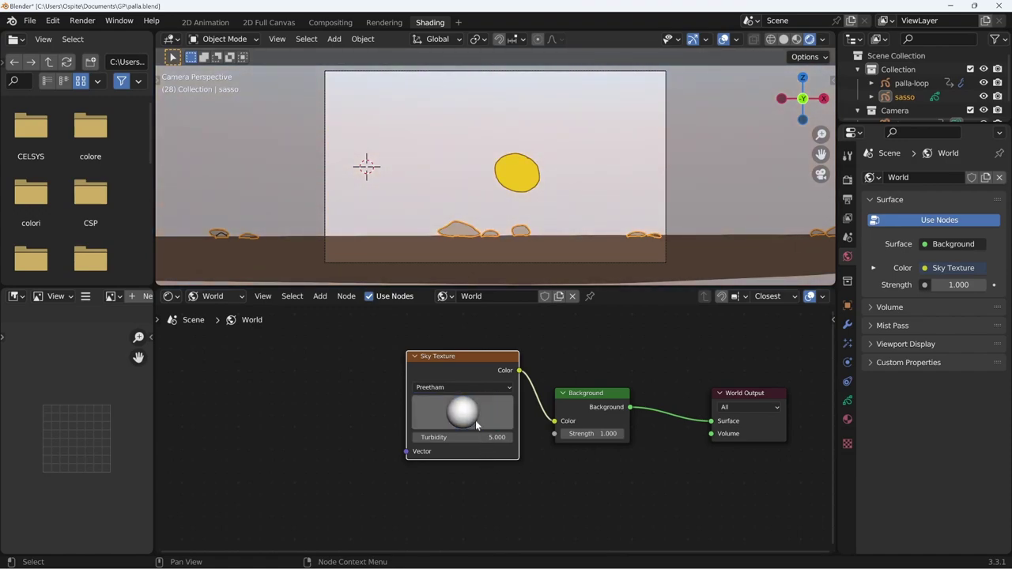
pyautogui.moveTo(460, 425); pyautogui.dragTo(463, 427)
pyautogui.moveTo(480, 358); pyautogui.dragTo(425, 369)
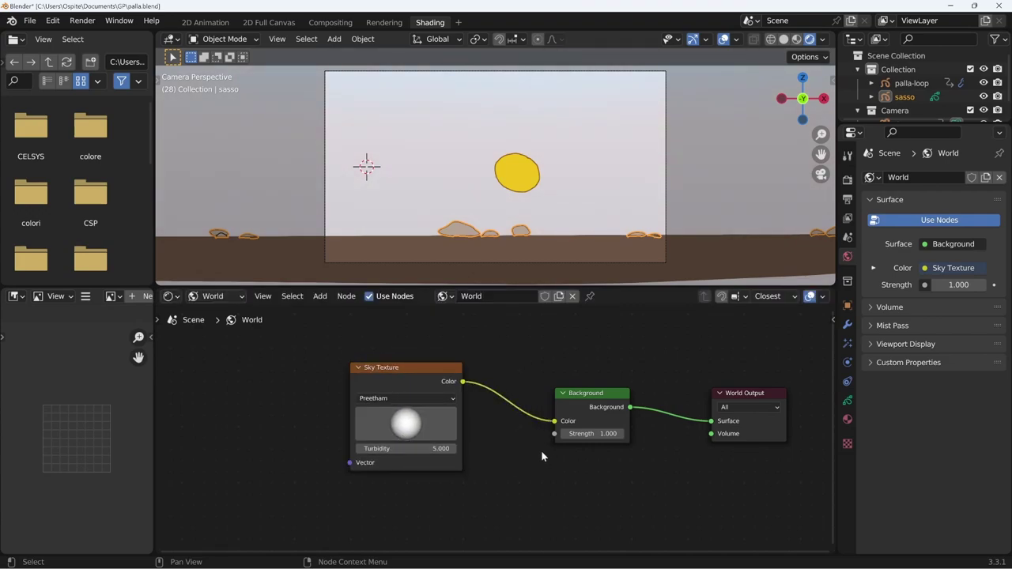
# Insert a Hue Saturation Value node between the Sky Texture and Background nodes
pyautogui.hotkey('shift', 'a')
pyautogui.click(502, 417)
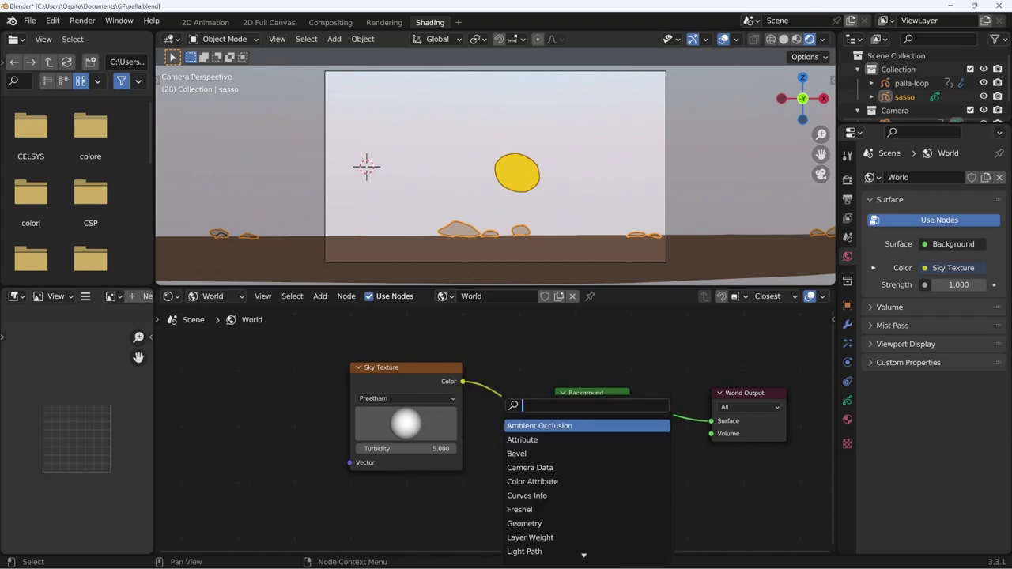
pyautogui.write('hu')
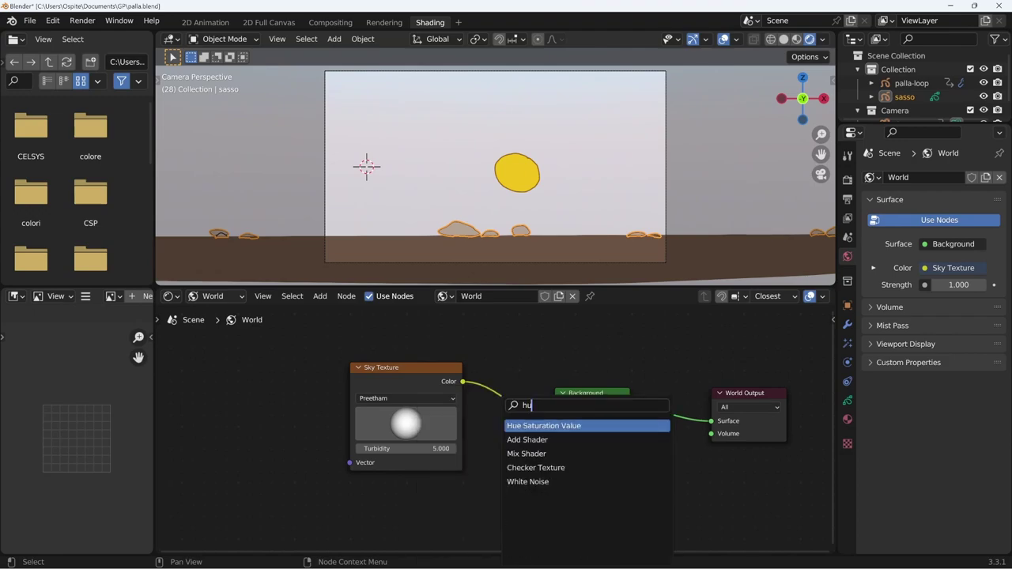
pyautogui.click(547, 427)
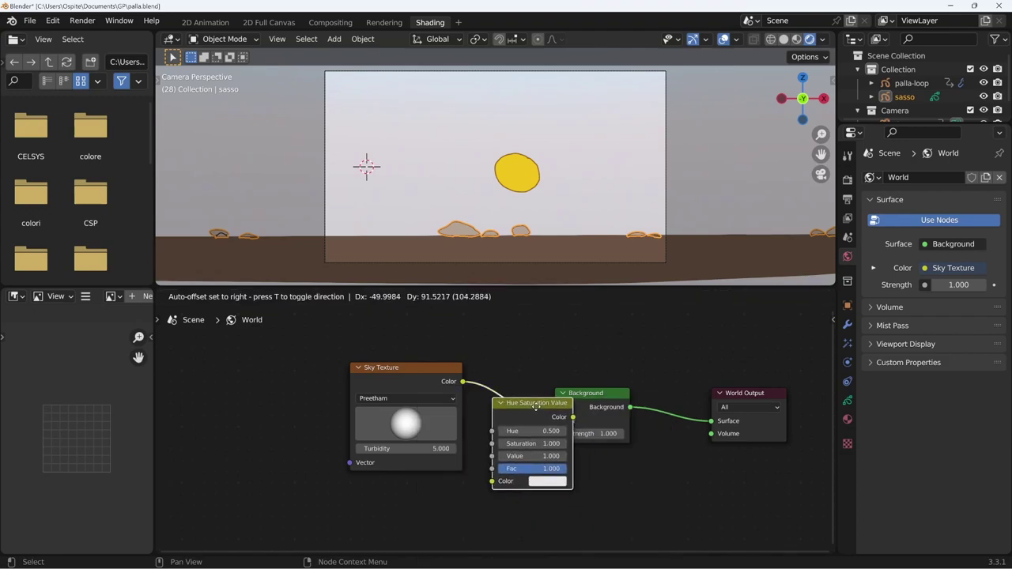
pyautogui.click(542, 461)
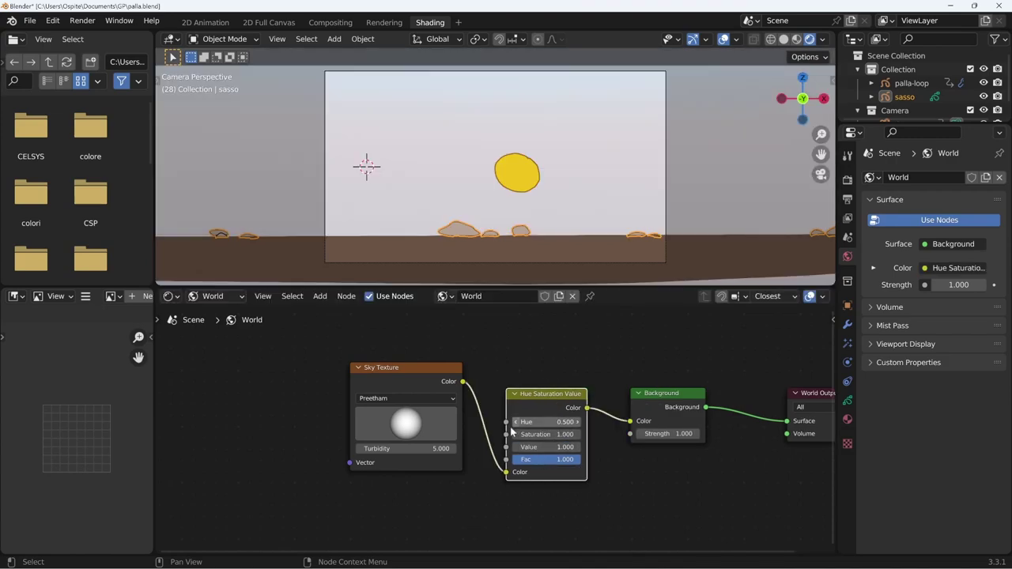
# Try Saturation 2 and Value 0.5 on the HSV node, and set turbidity to 2.2
pyautogui.click(547, 434)
pyautogui.write('2')
pyautogui.press('Return')
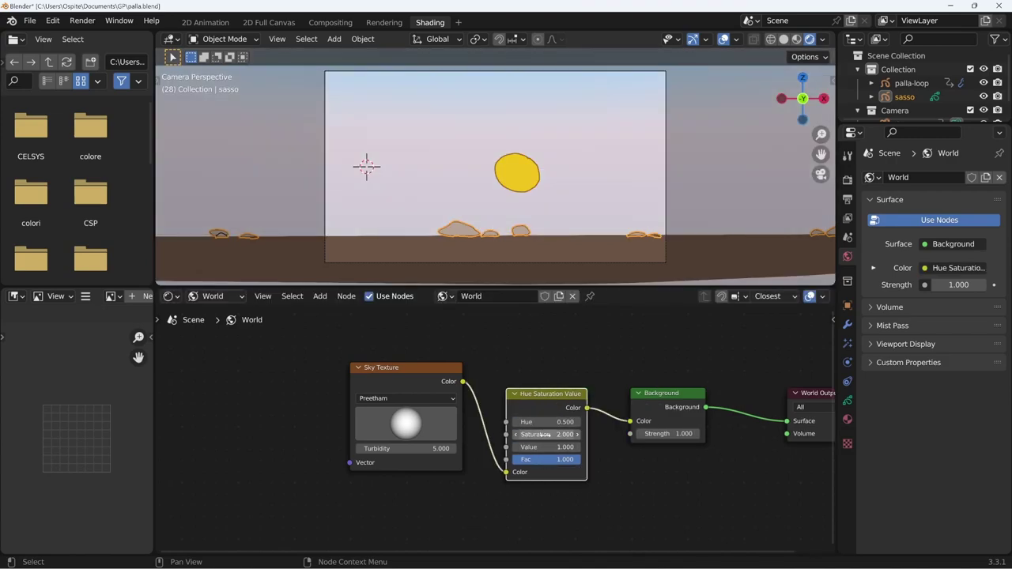
pyautogui.click(546, 446)
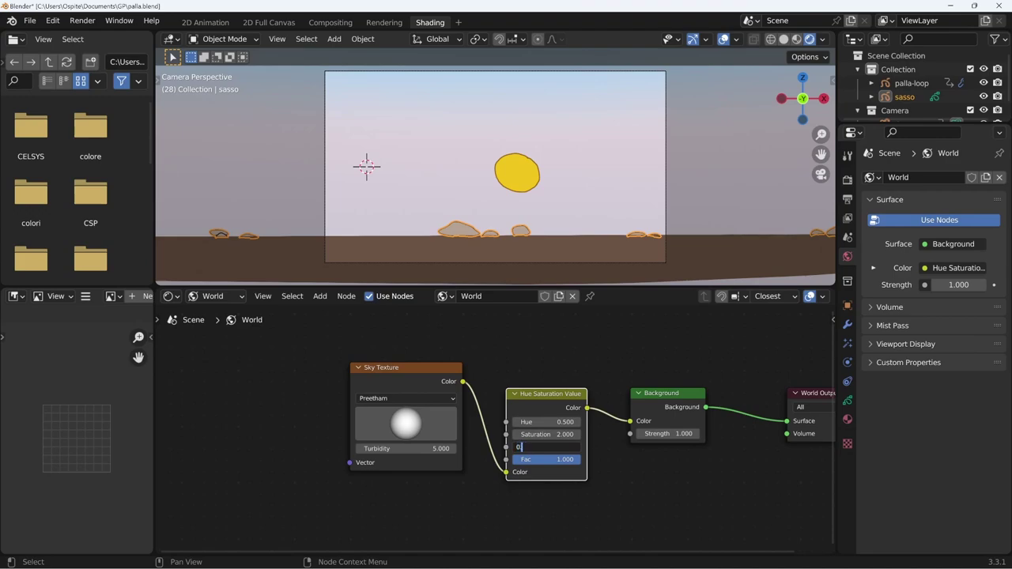
pyautogui.write('.5')
pyautogui.press('Return')
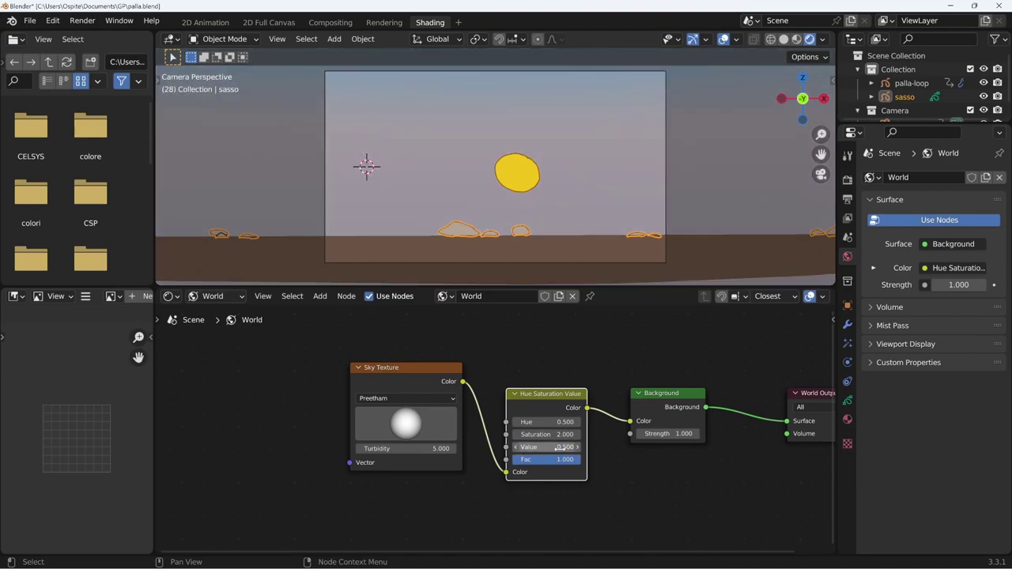
pyautogui.click(433, 455)
pyautogui.write('2.2')
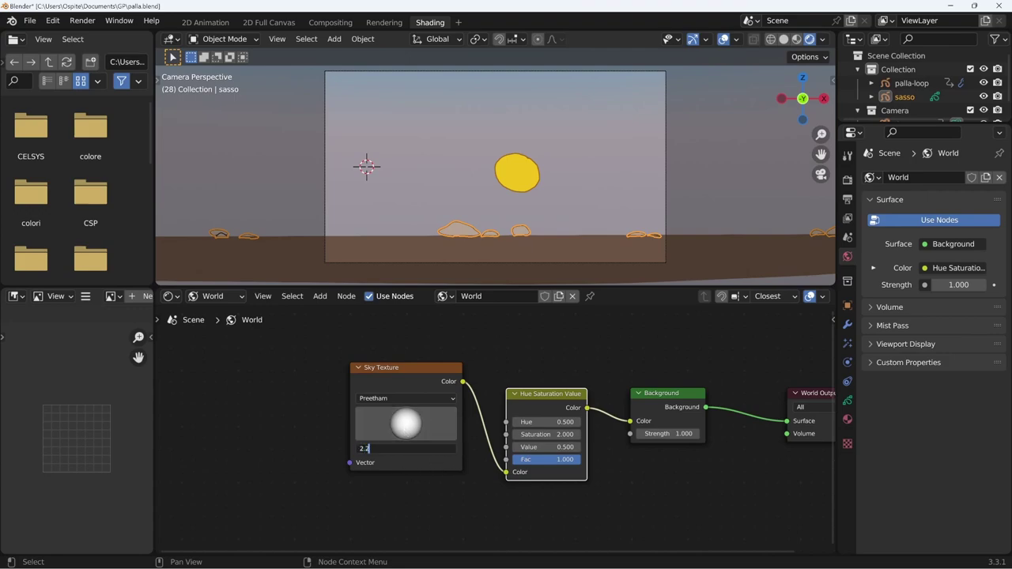
pyautogui.press('Return')
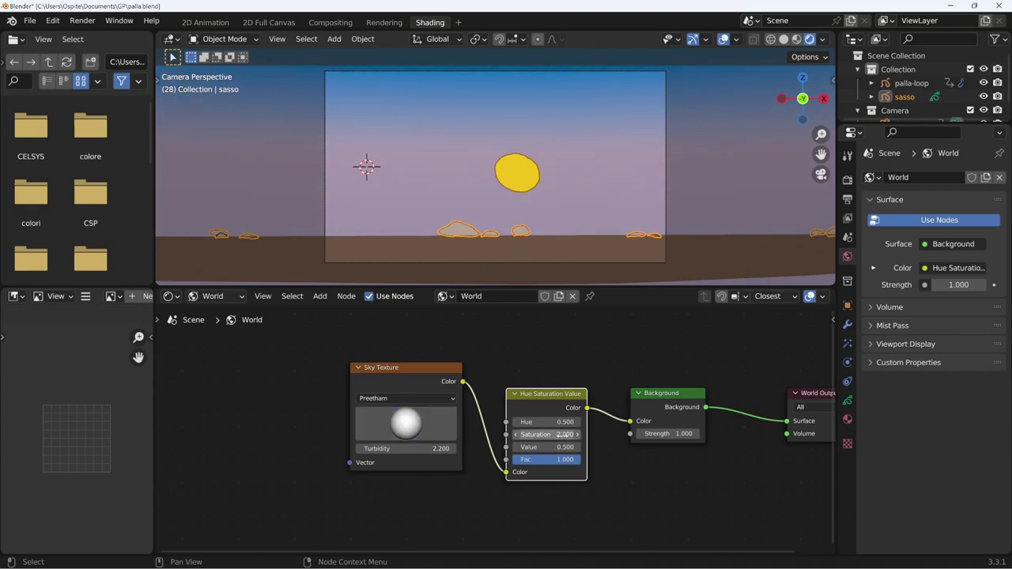
# Settle the HSV node on Saturation 1.2 and Value 0.8
pyautogui.click(545, 434)
pyautogui.write('1.2')
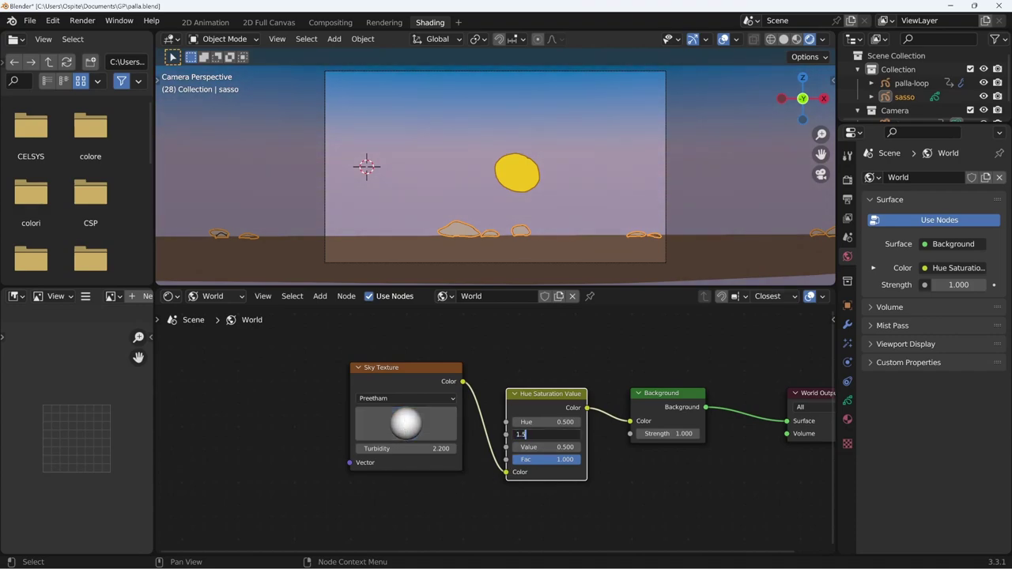
pyautogui.press('Return')
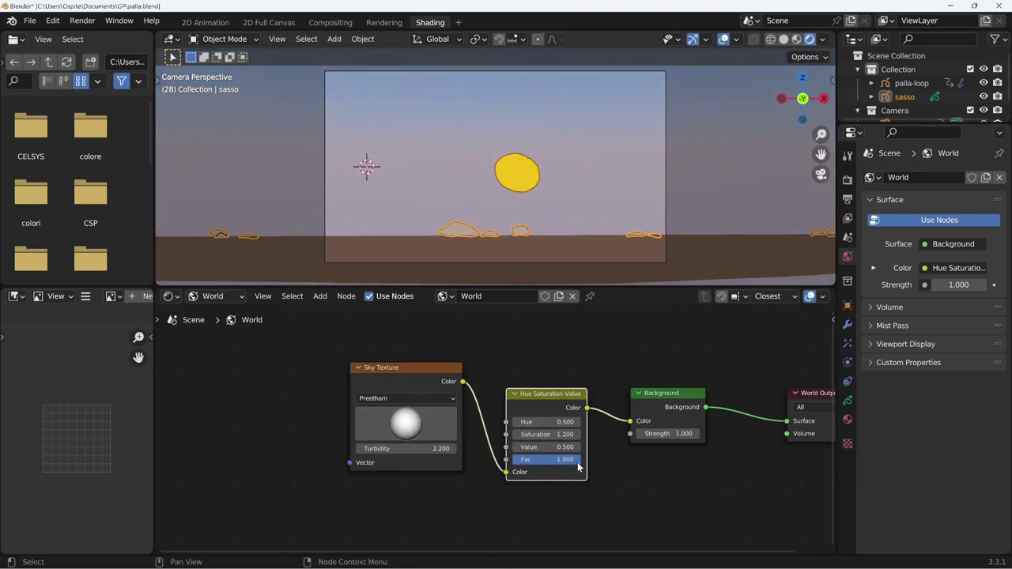
pyautogui.click(546, 447)
pyautogui.write('0')
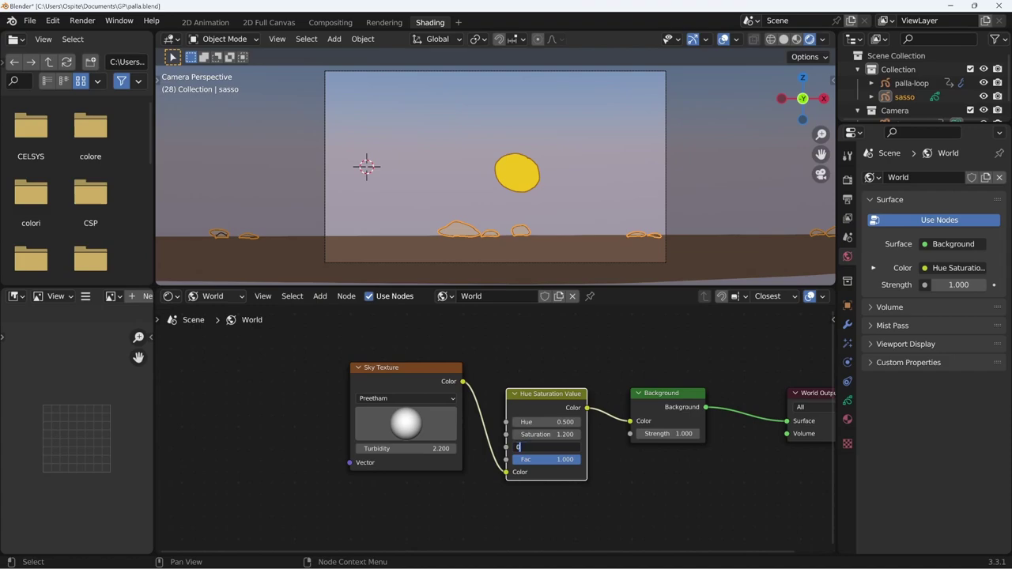
pyautogui.write('.8')
pyautogui.press('Return')
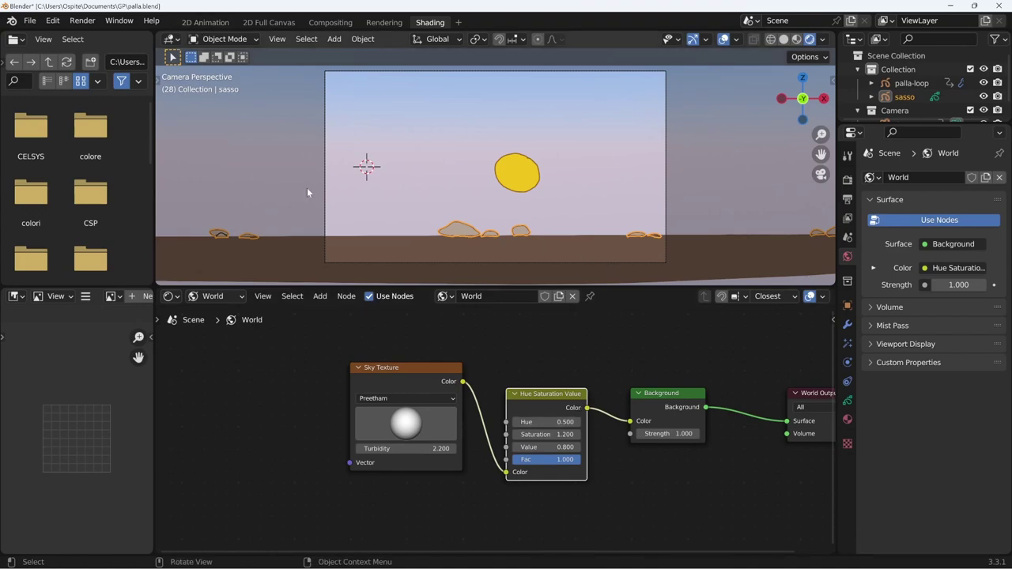
# Return to 2D Animation, play the ball animation through the camera, then select palla-loop in Object Mode
pyautogui.click(205, 22)
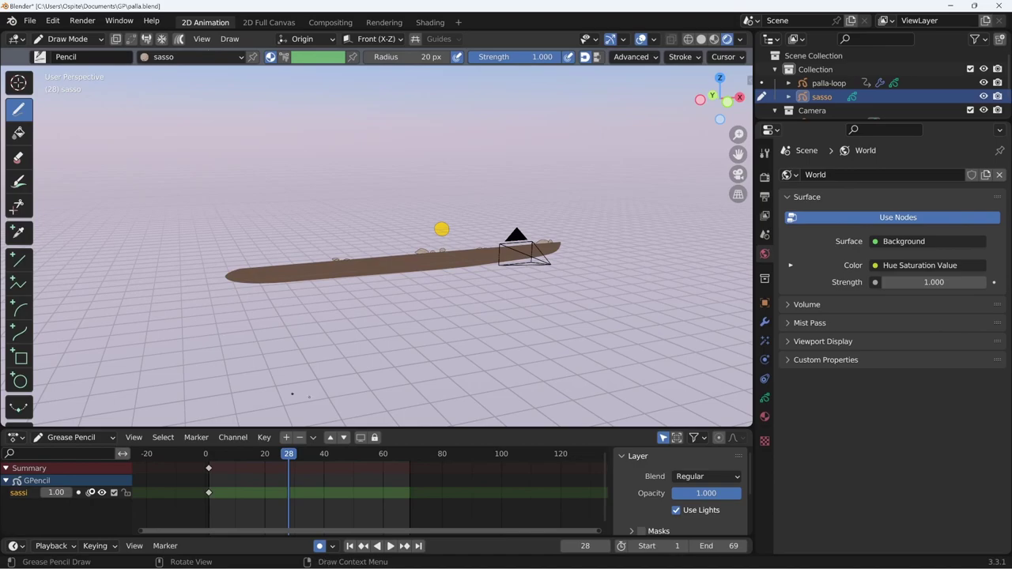
pyautogui.press('KP_0')
pyautogui.press('space')
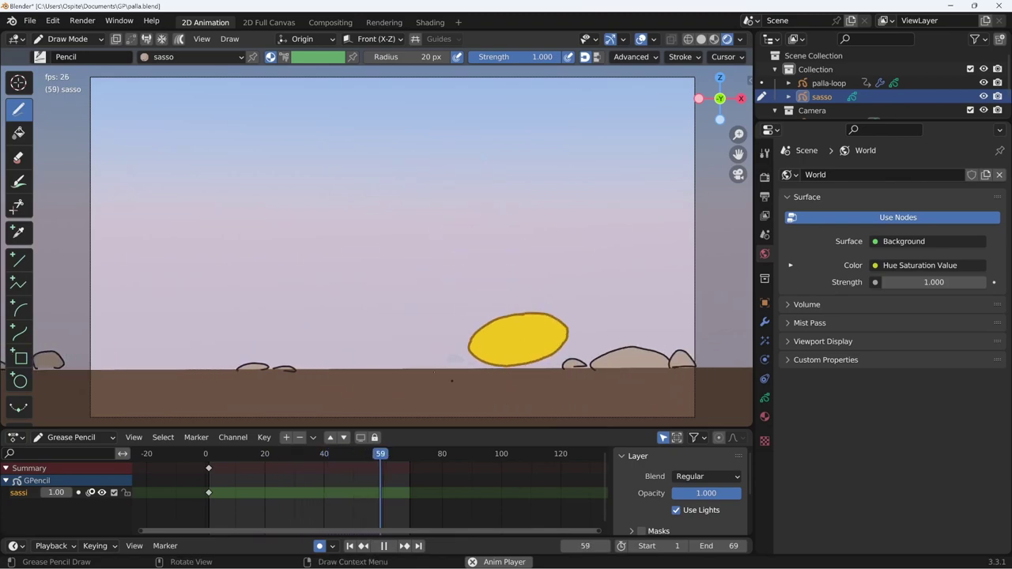
pyautogui.press('space')
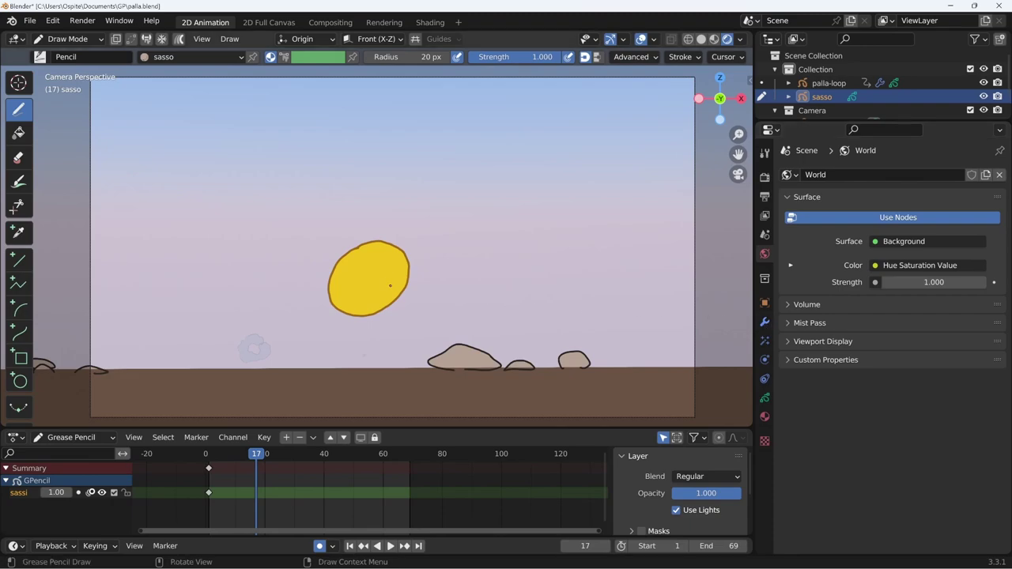
pyautogui.hotkey('ctrl', 'Tab')
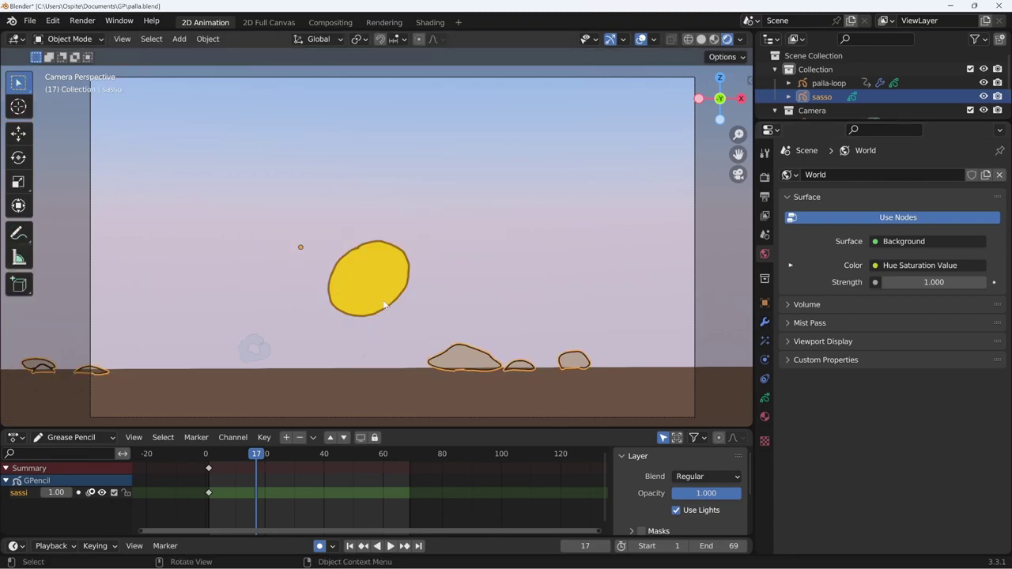
pyautogui.click(391, 385)
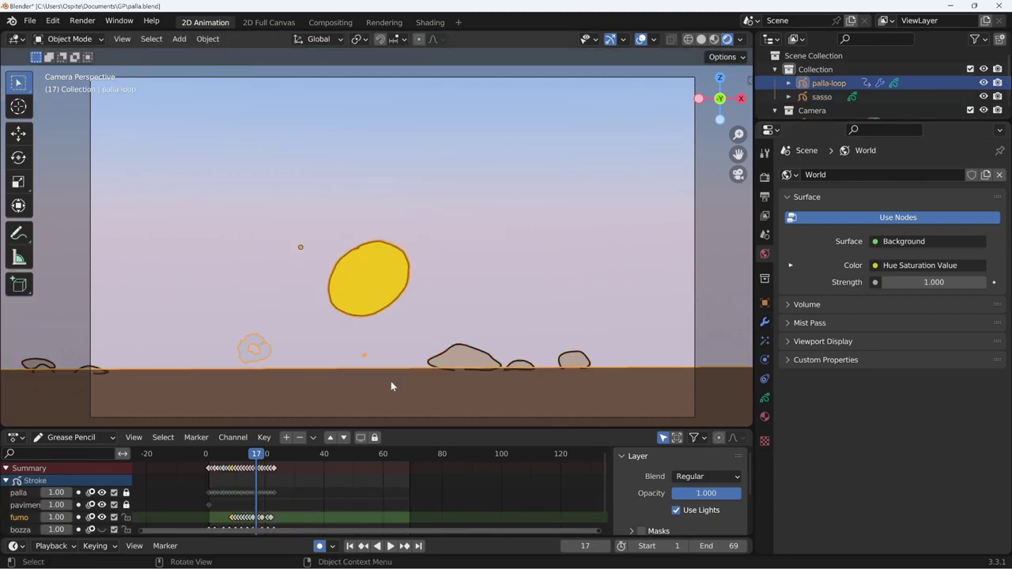
# Give the fumo material a pinkish, slightly darkened fill colour
pyautogui.click(764, 417)
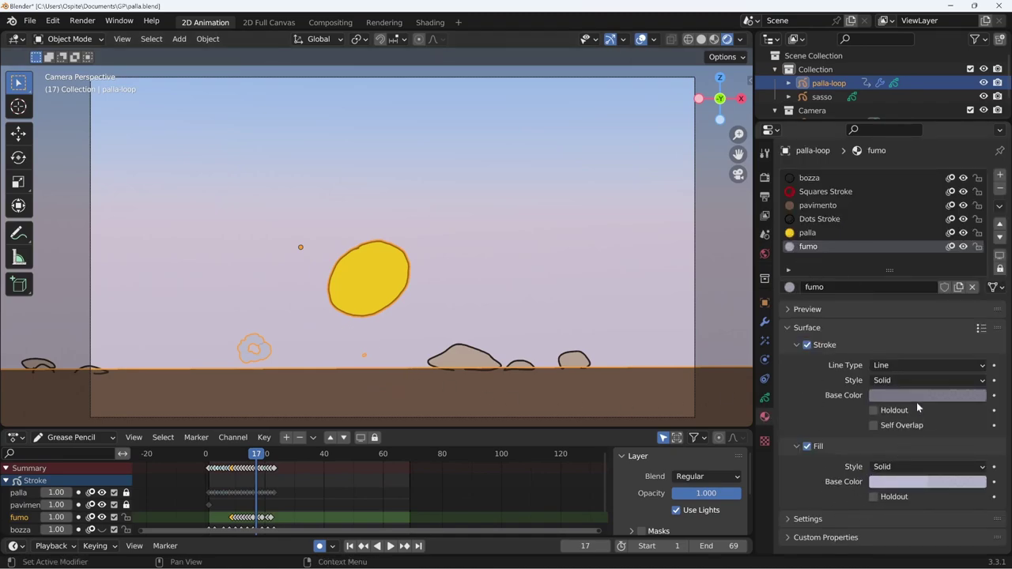
pyautogui.click(908, 483)
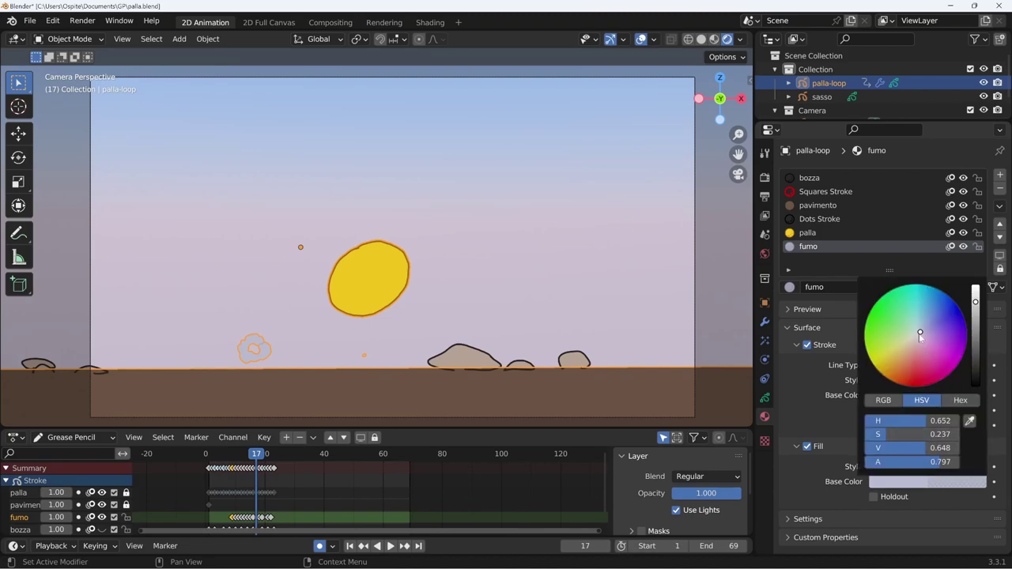
pyautogui.moveTo(921, 335); pyautogui.dragTo(914, 348)
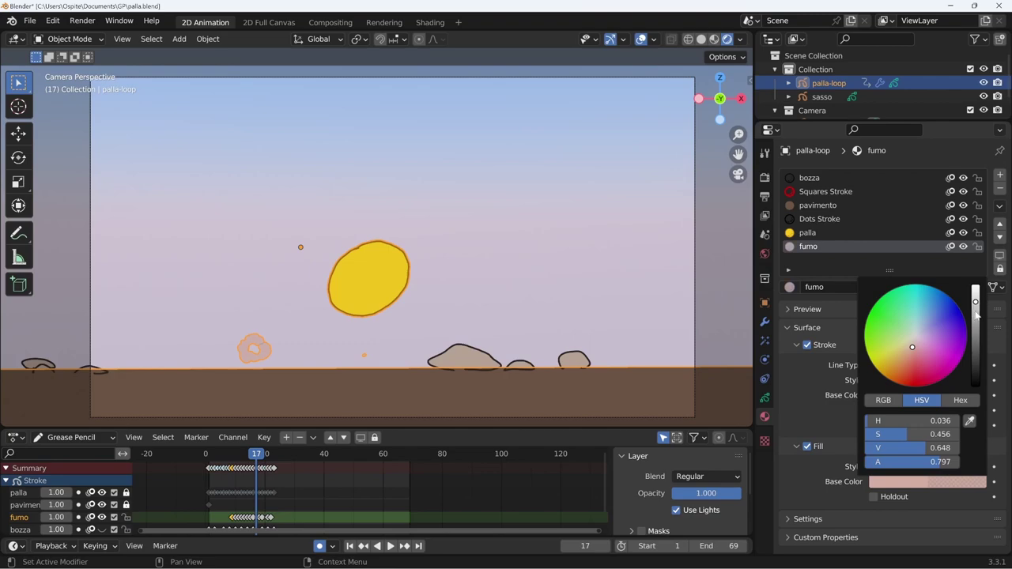
pyautogui.moveTo(975, 304); pyautogui.dragTo(974, 312)
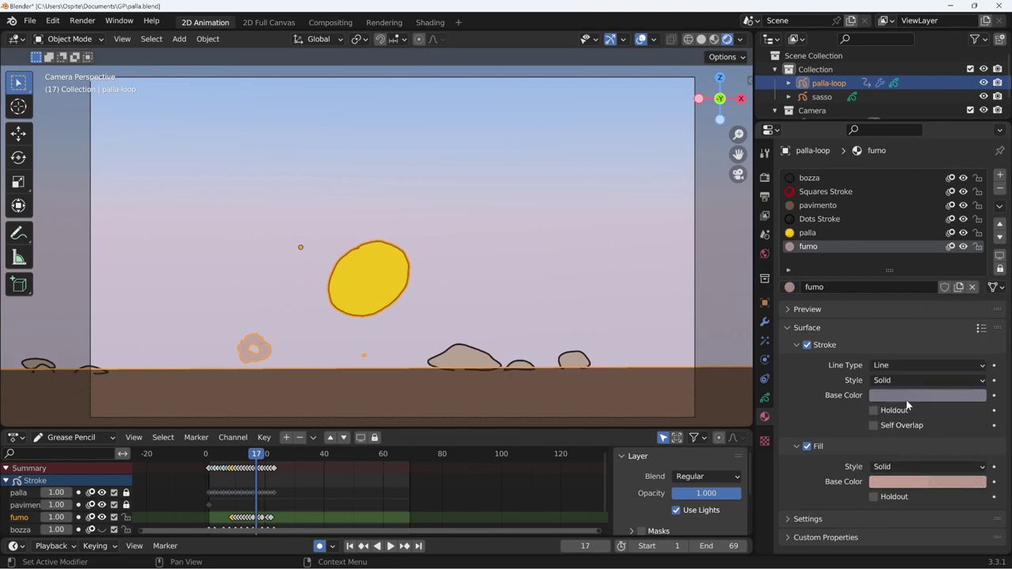
# Make the fumo stroke a near-black purple (V 0.047) with alpha 0.986
pyautogui.click(907, 396)
pyautogui.moveTo(976, 251); pyautogui.dragTo(975, 283)
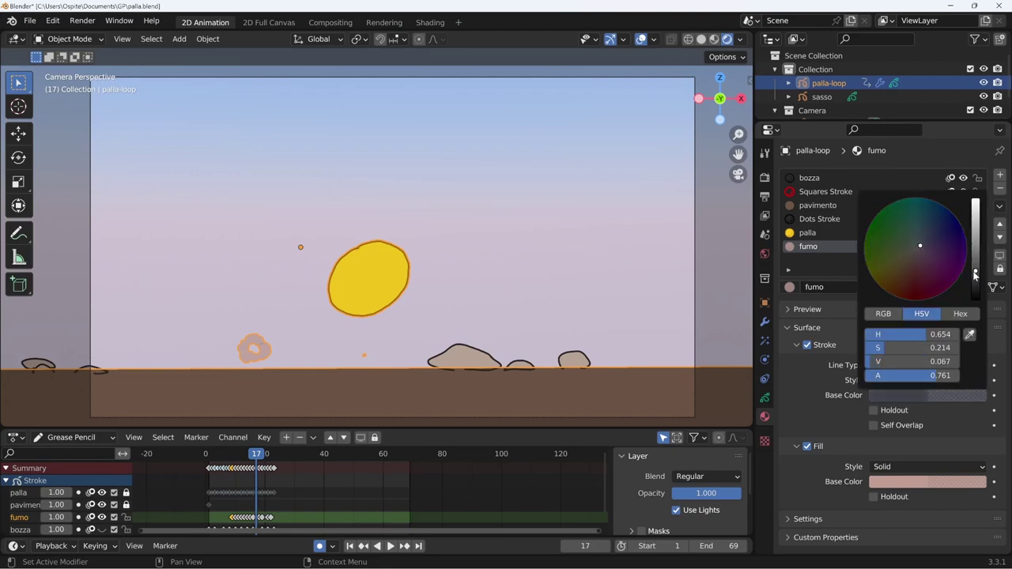
pyautogui.moveTo(923, 247); pyautogui.dragTo(919, 251)
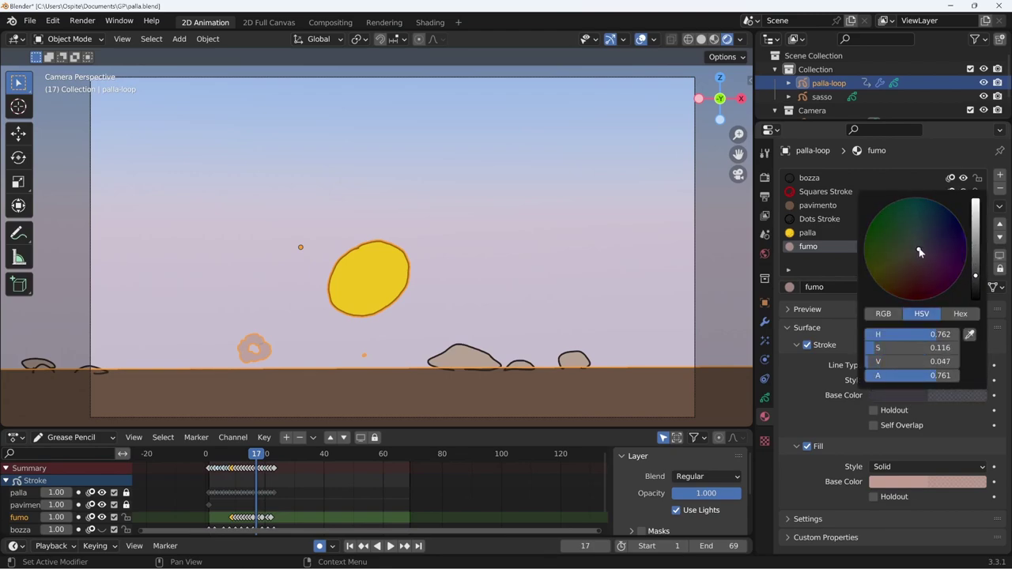
pyautogui.click(928, 395)
pyautogui.moveTo(951, 379); pyautogui.dragTo(962, 381)
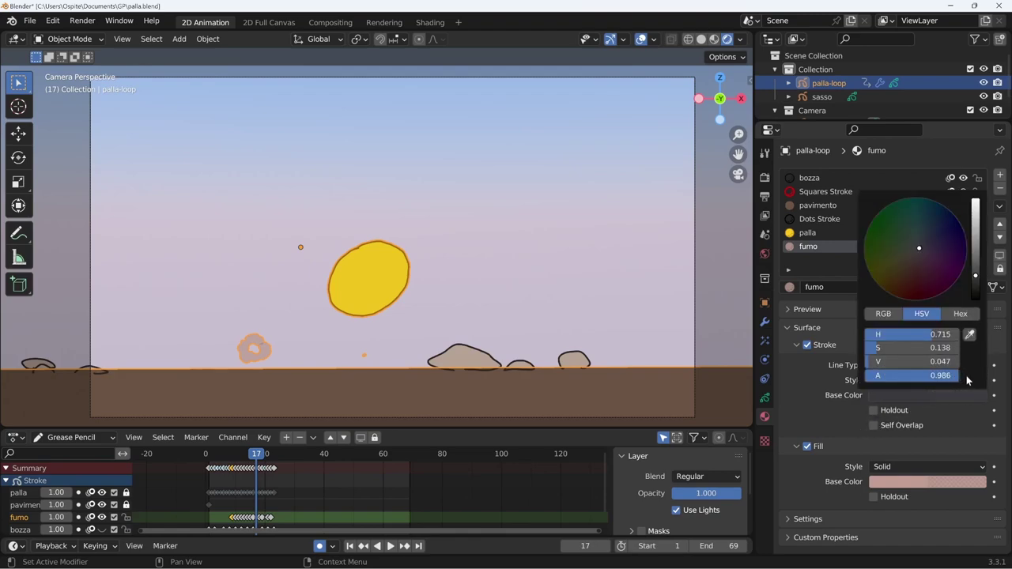
pyautogui.click(577, 355)
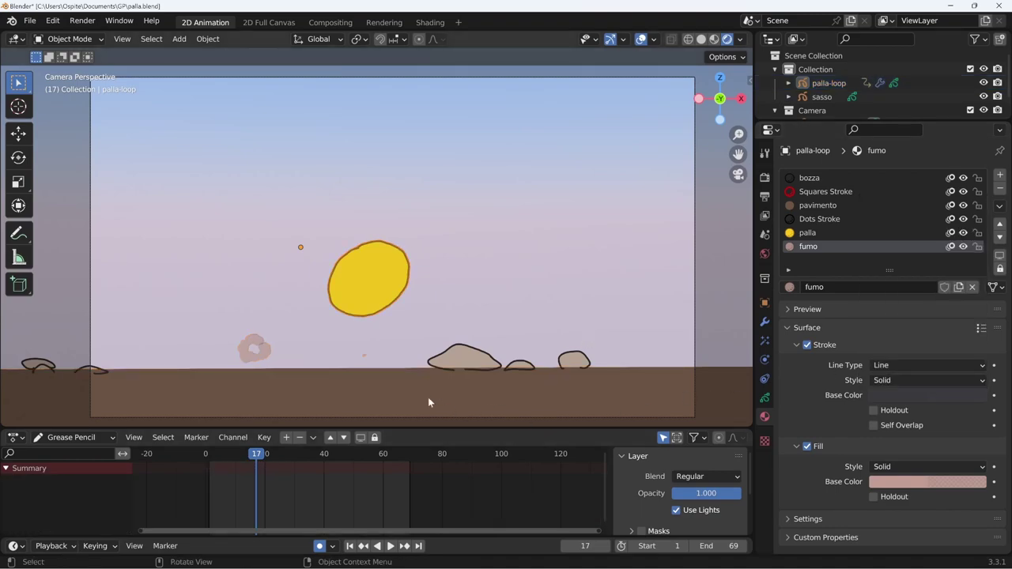
# Turn off the fumo material's Stroke so the smoke has no outline, checking it in playback
pyautogui.press('space')
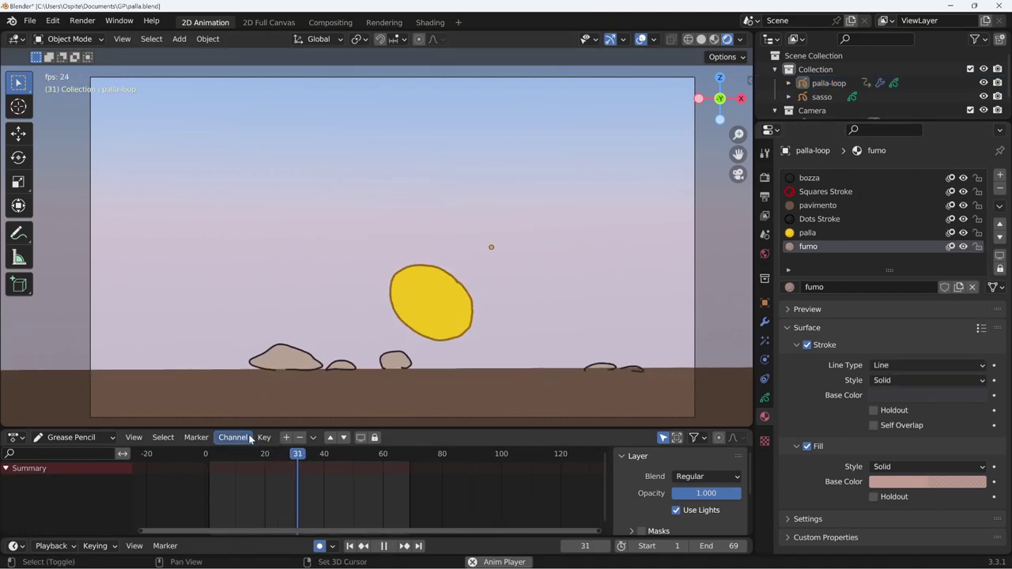
pyautogui.press('space')
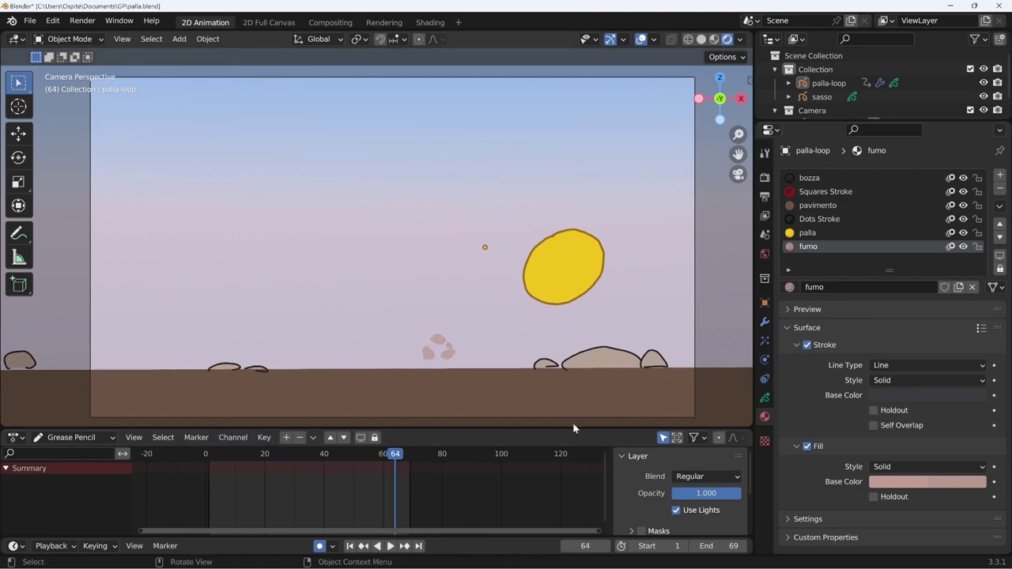
pyautogui.click(806, 345)
pyautogui.press('space')
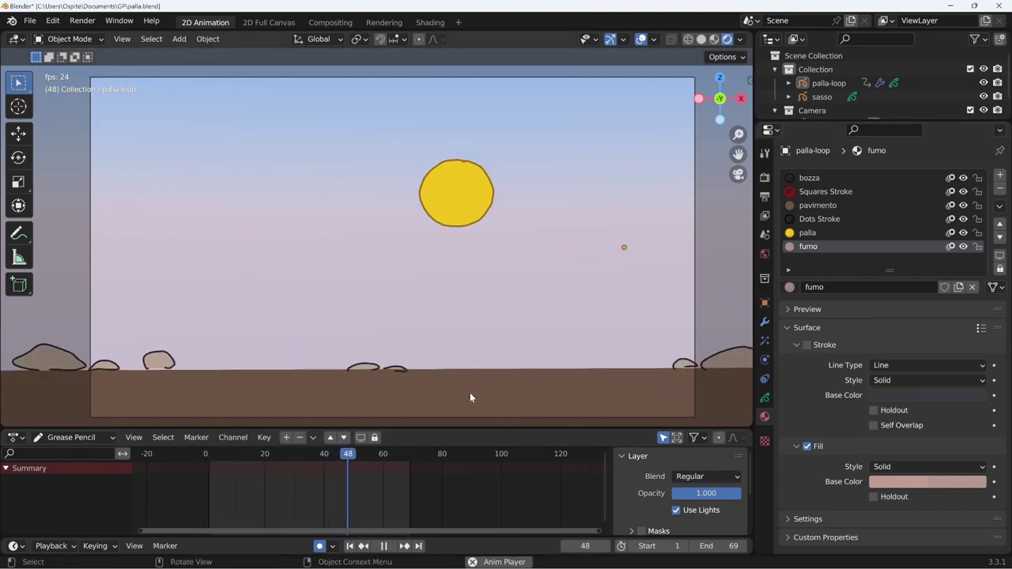
pyautogui.press('space')
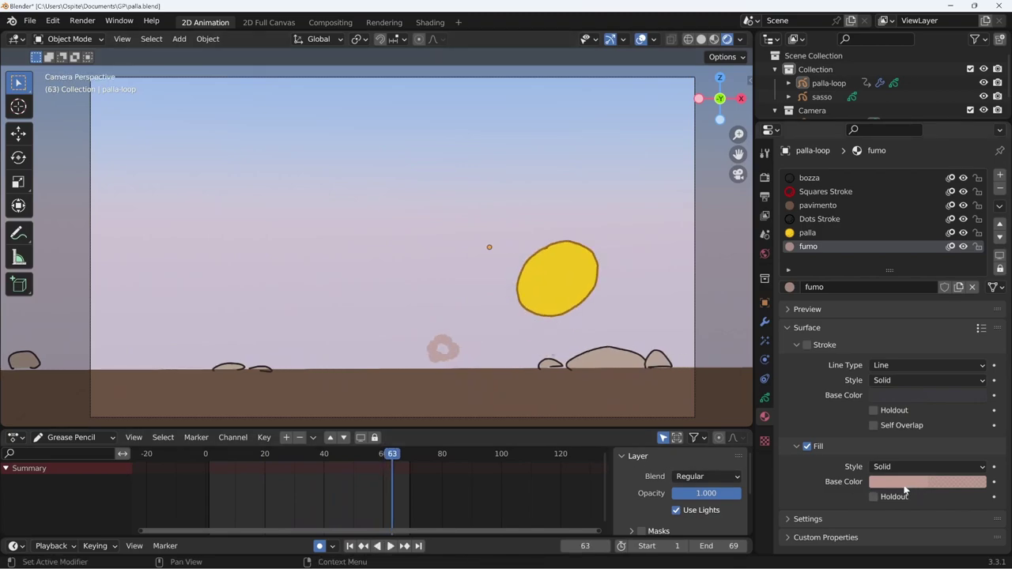
# Lower the fumo pink fill's alpha to about 0.695 and replay the animation
pyautogui.click(908, 488)
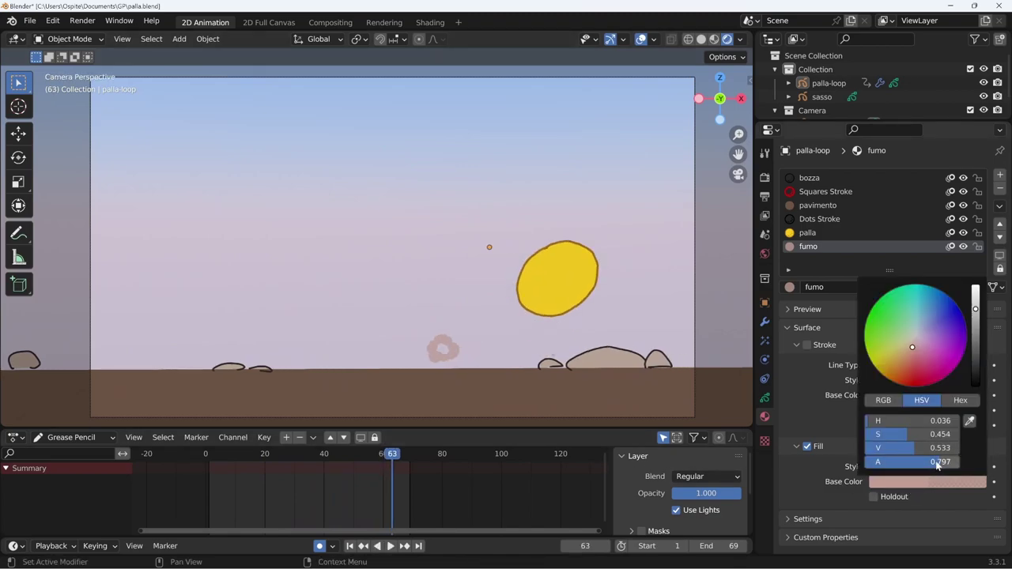
pyautogui.moveTo(937, 466)
pyautogui.mouseDown()
pyautogui.moveTo(868, 467)
pyautogui.moveTo(931, 466)
pyautogui.moveTo(913, 466)
pyautogui.mouseUp()
pyautogui.press('space')
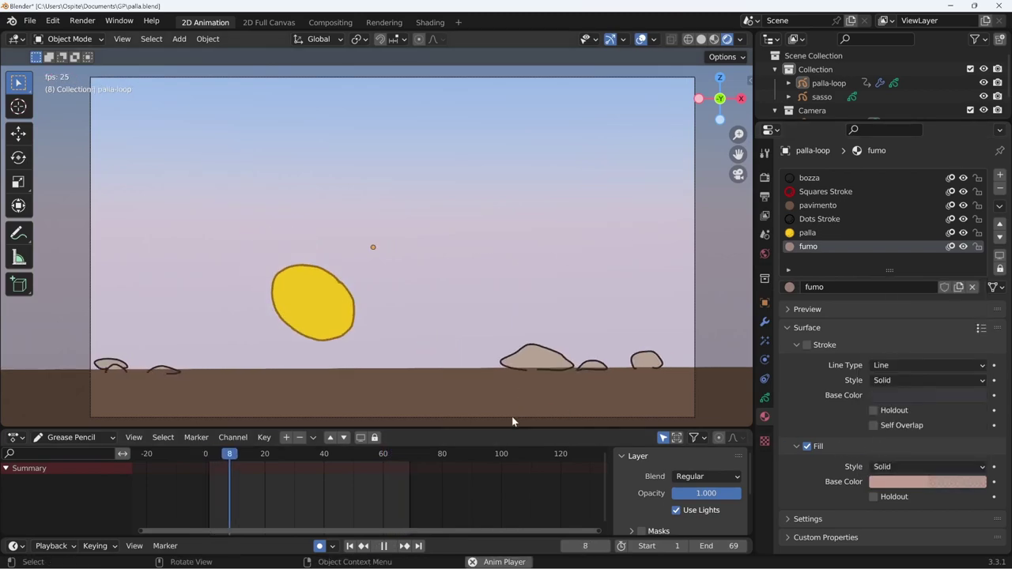